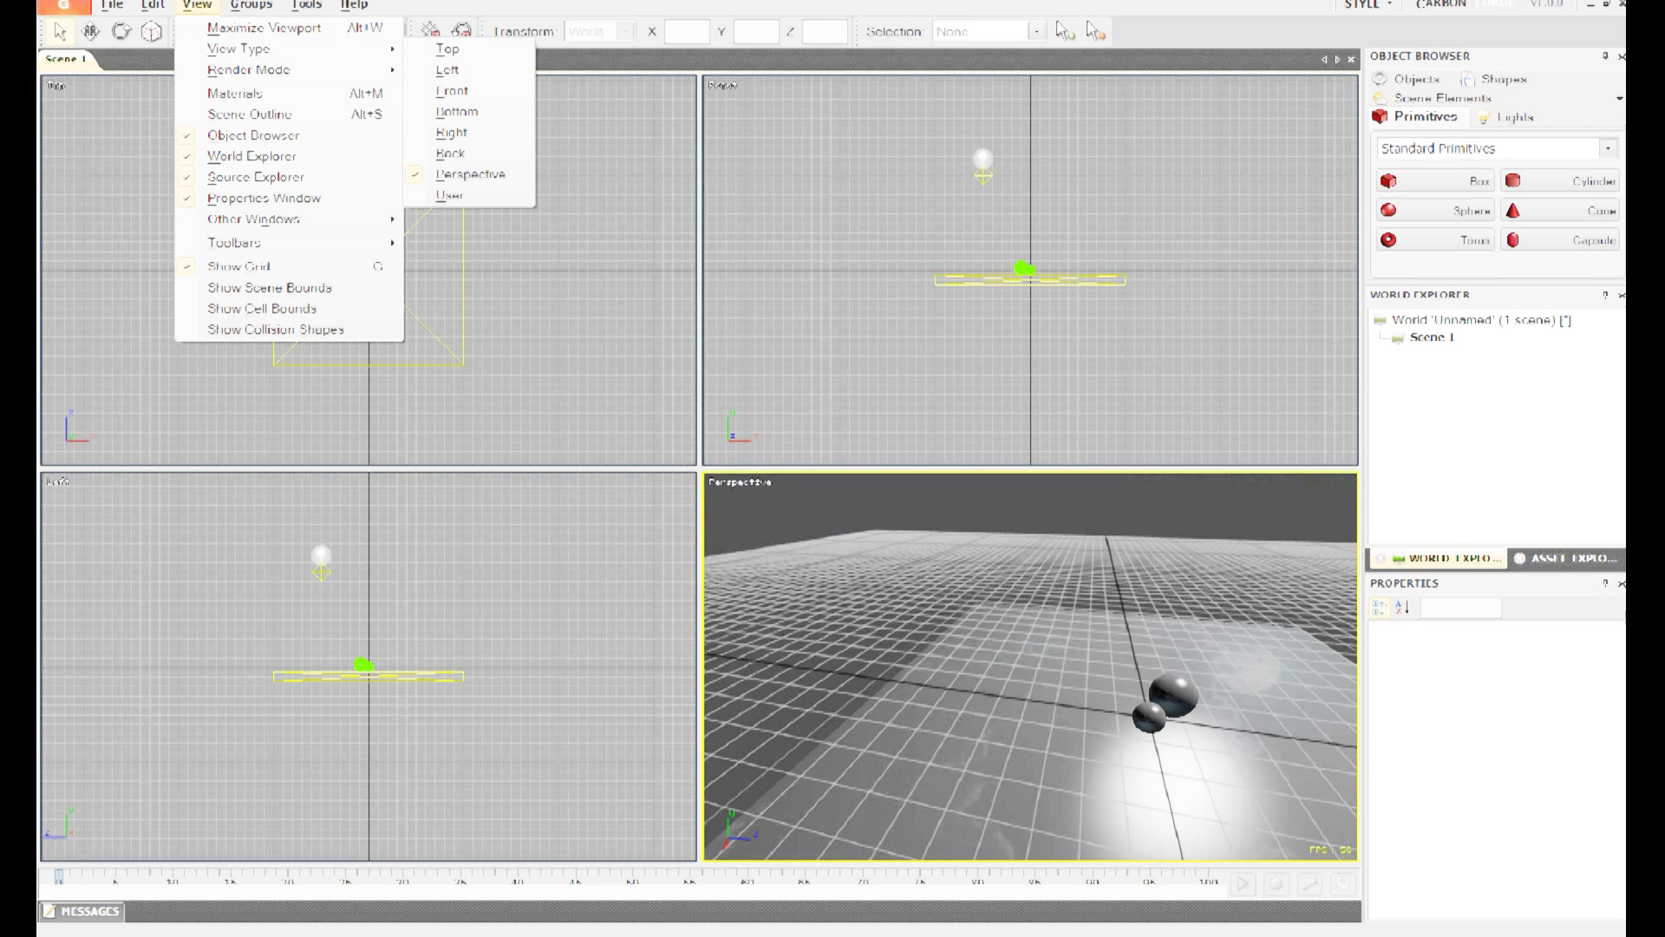
Step: Maximize and restore the bottom-left viewport, then maximize the top-left viewport
left_click(514, 417)
left_click(551, 588)
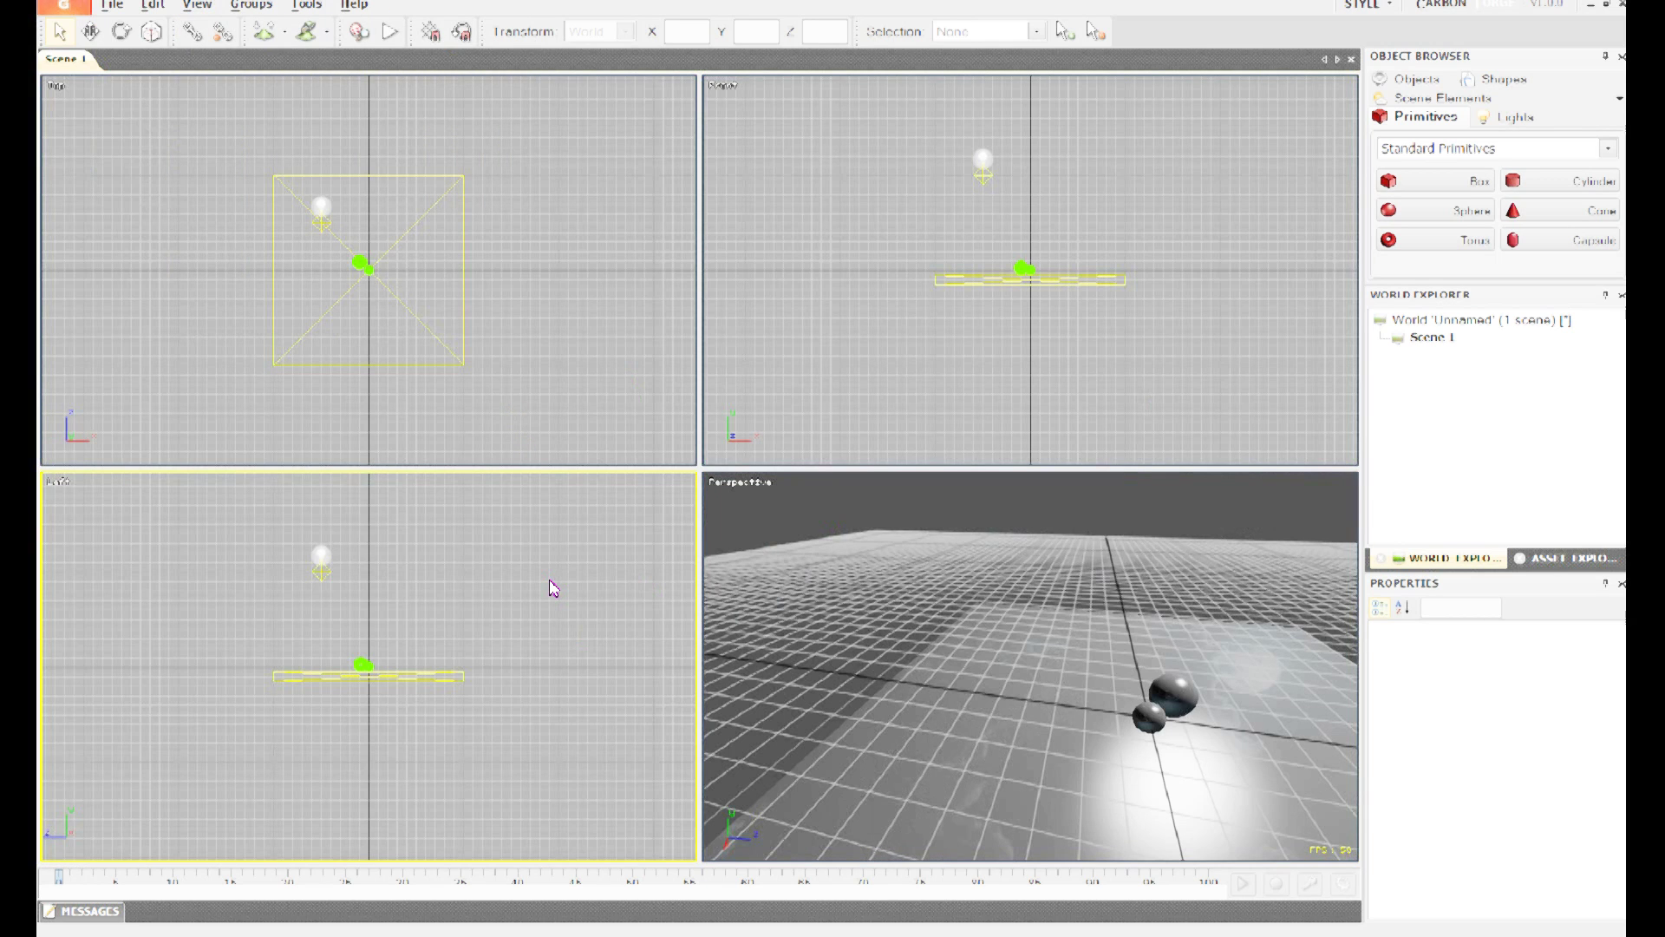
key("alt+w")
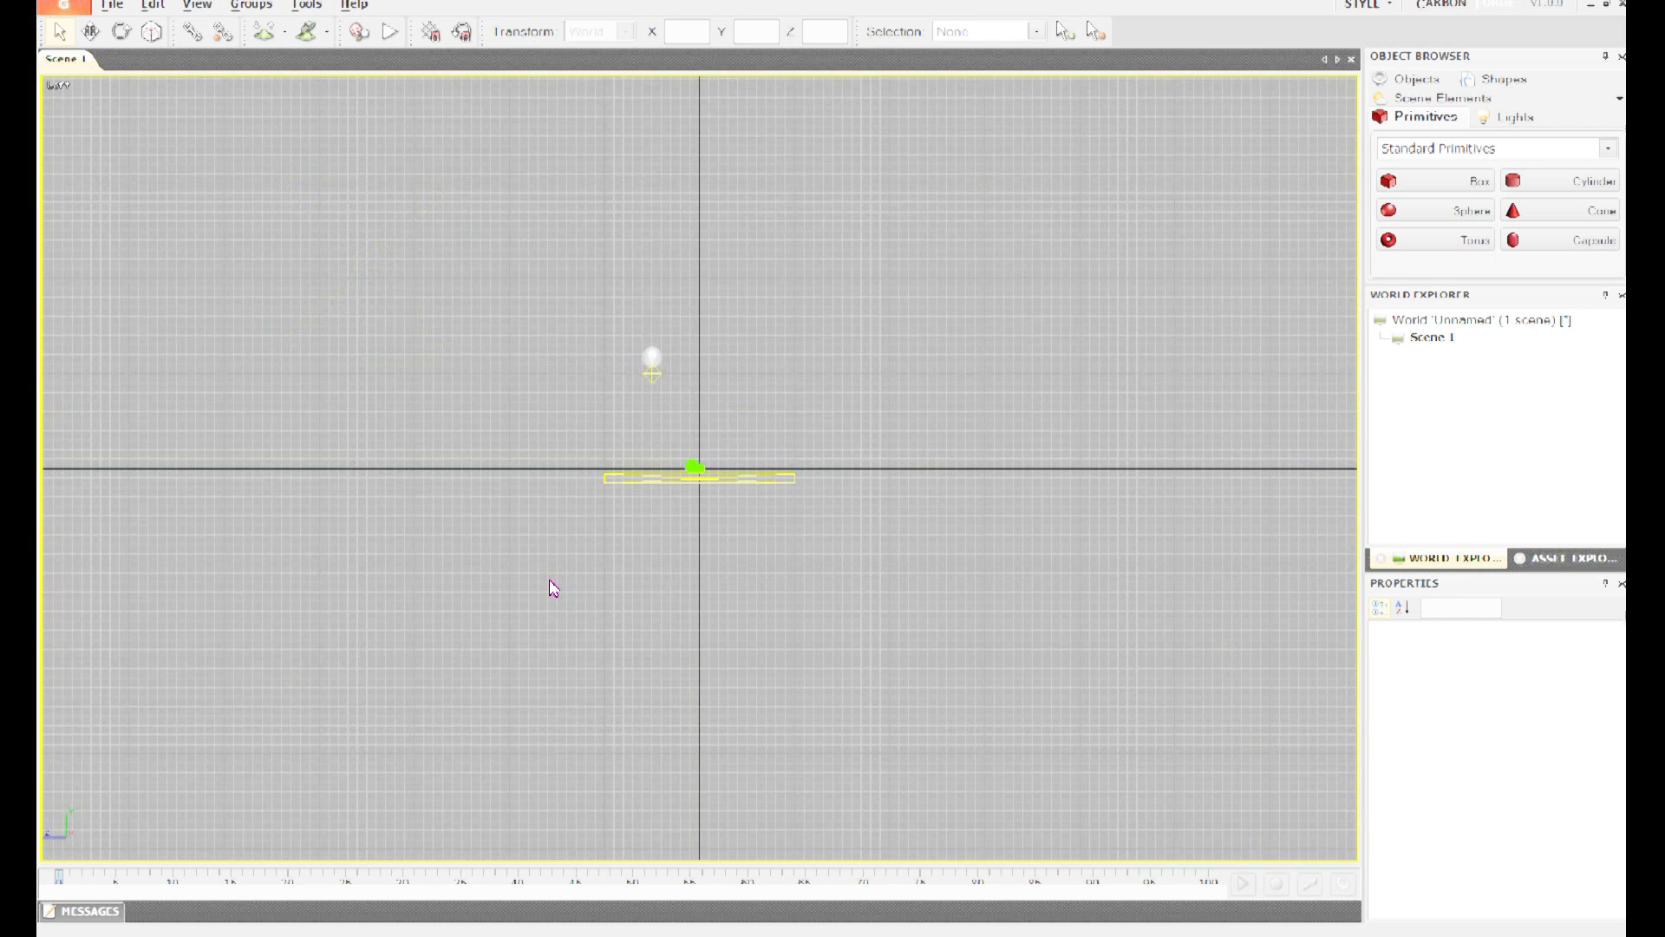
key("alt+w")
left_click(543, 319)
key("alt+w")
key("alt+w")
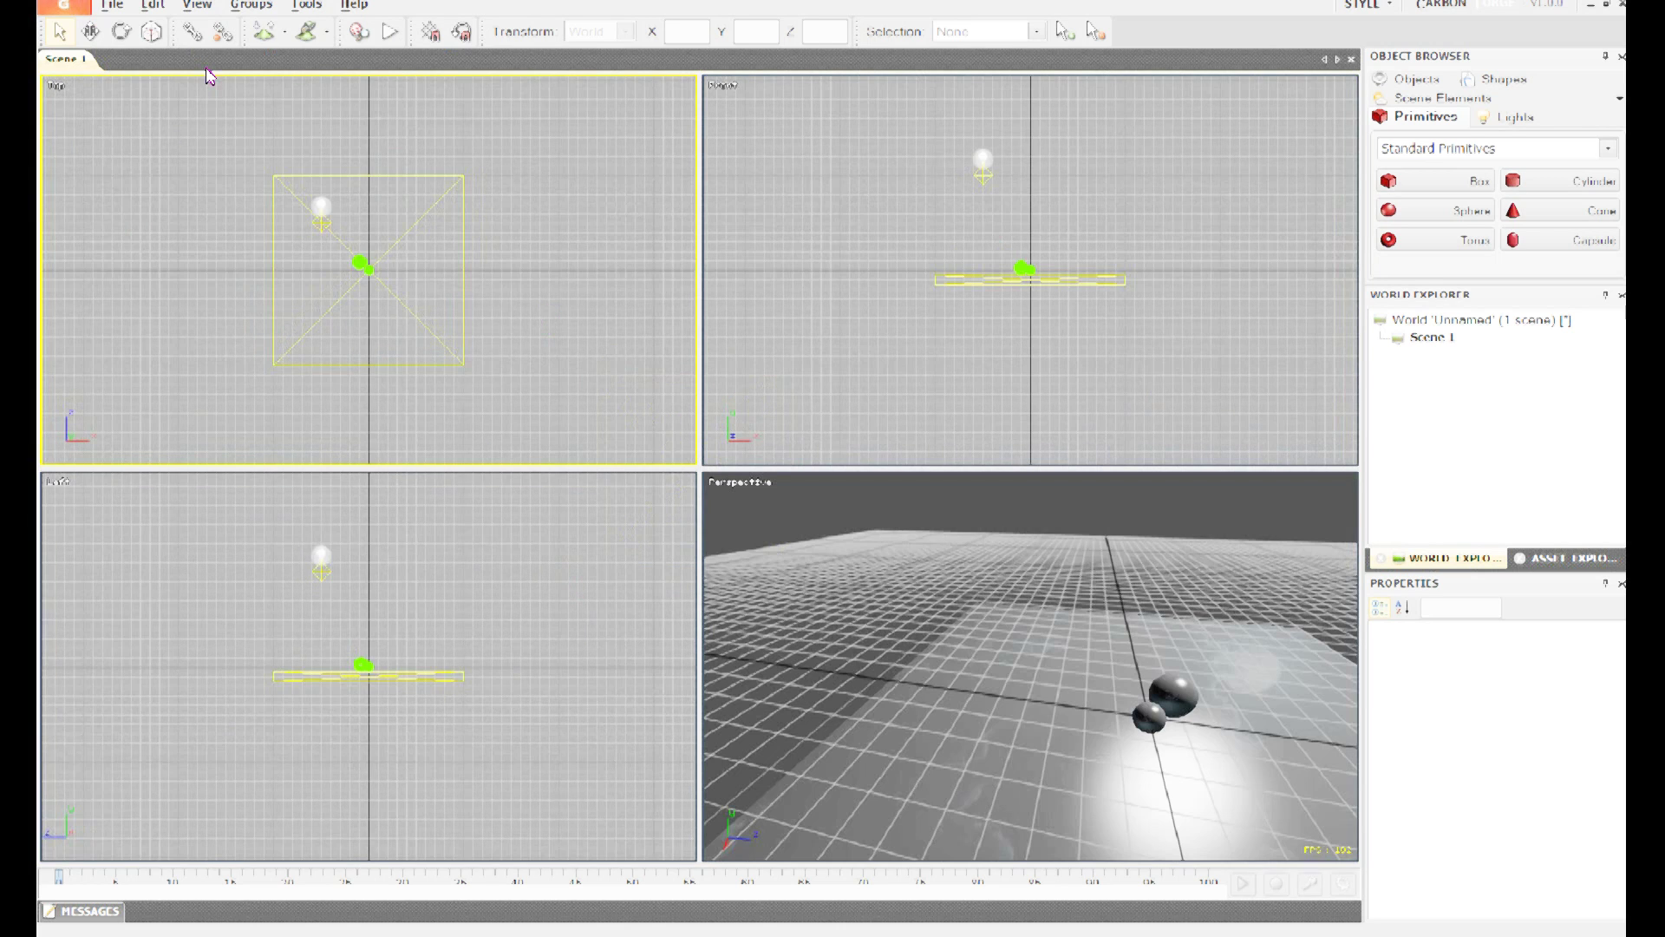
Step: Switch the top-left viewport to Front view, then back to Top view
left_click(197, 6)
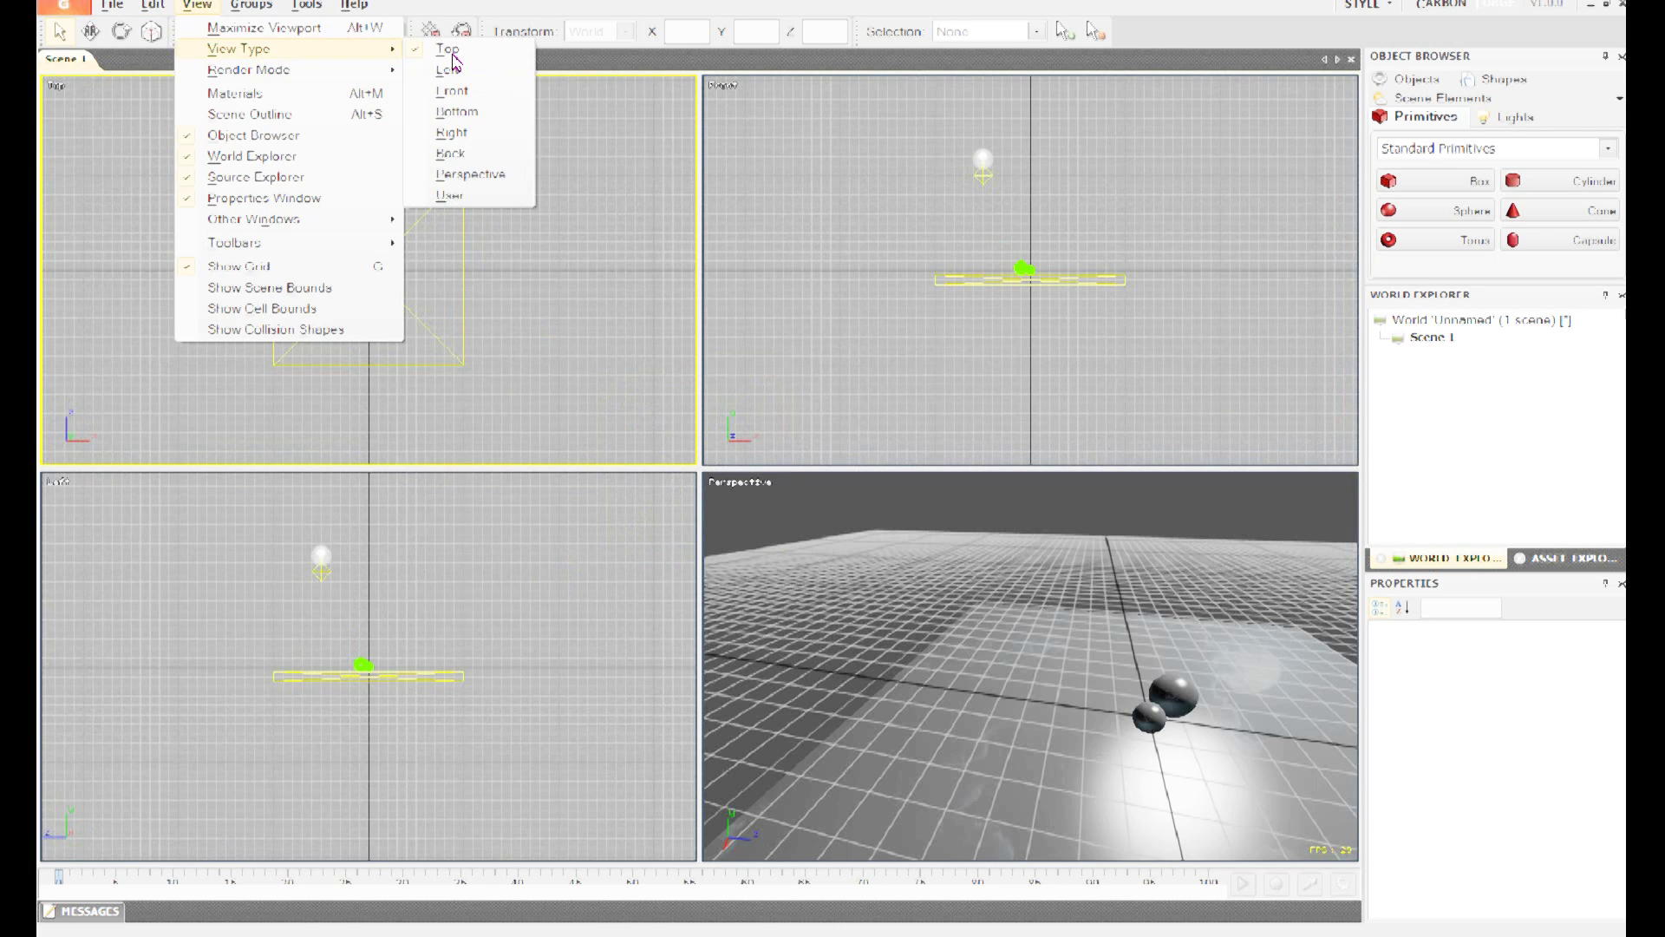
mouse_move(238, 47)
left_click(551, 189)
left_click(203, 9)
left_click(456, 91)
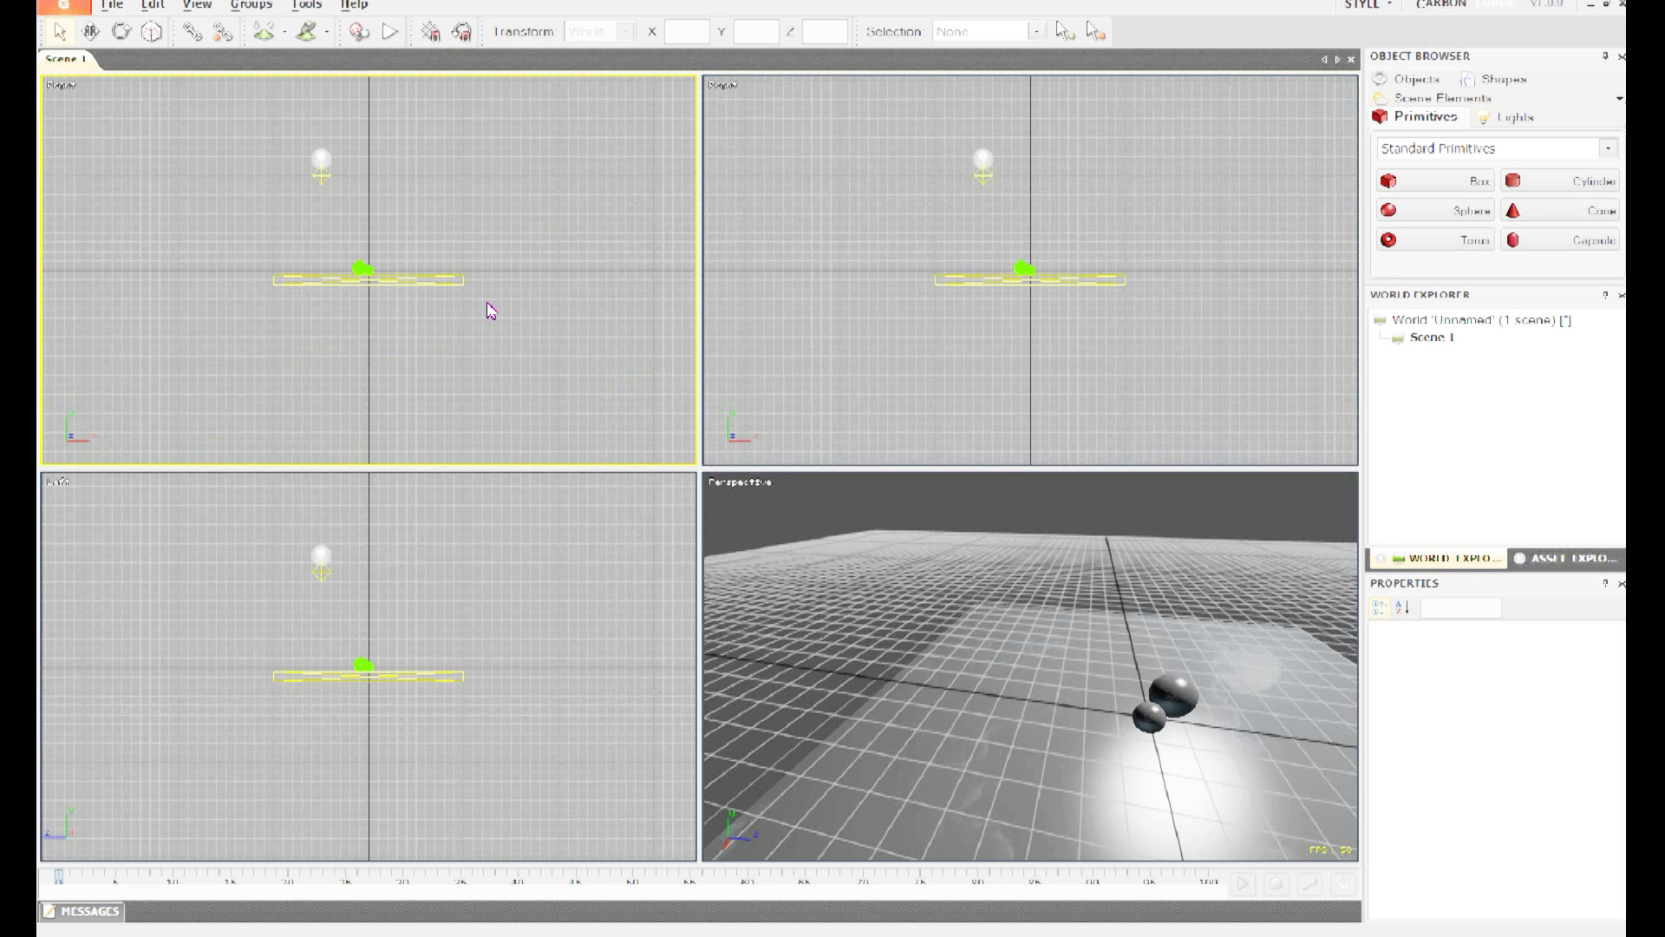
scroll(490, 310, "down", 1)
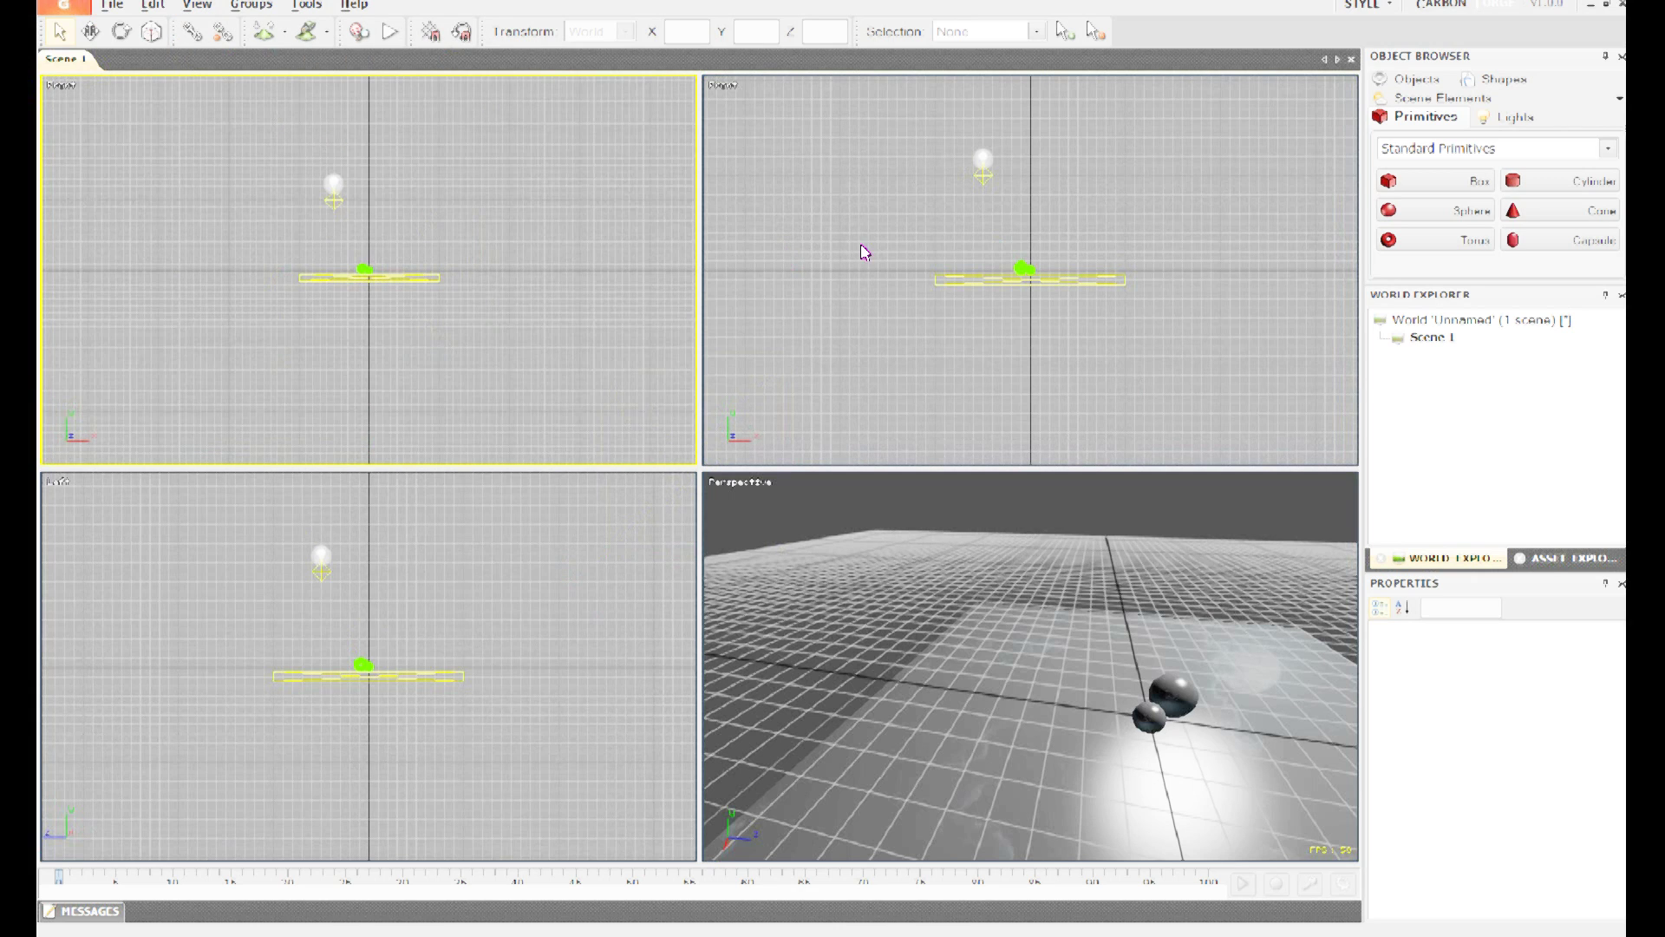
left_click(195, 6)
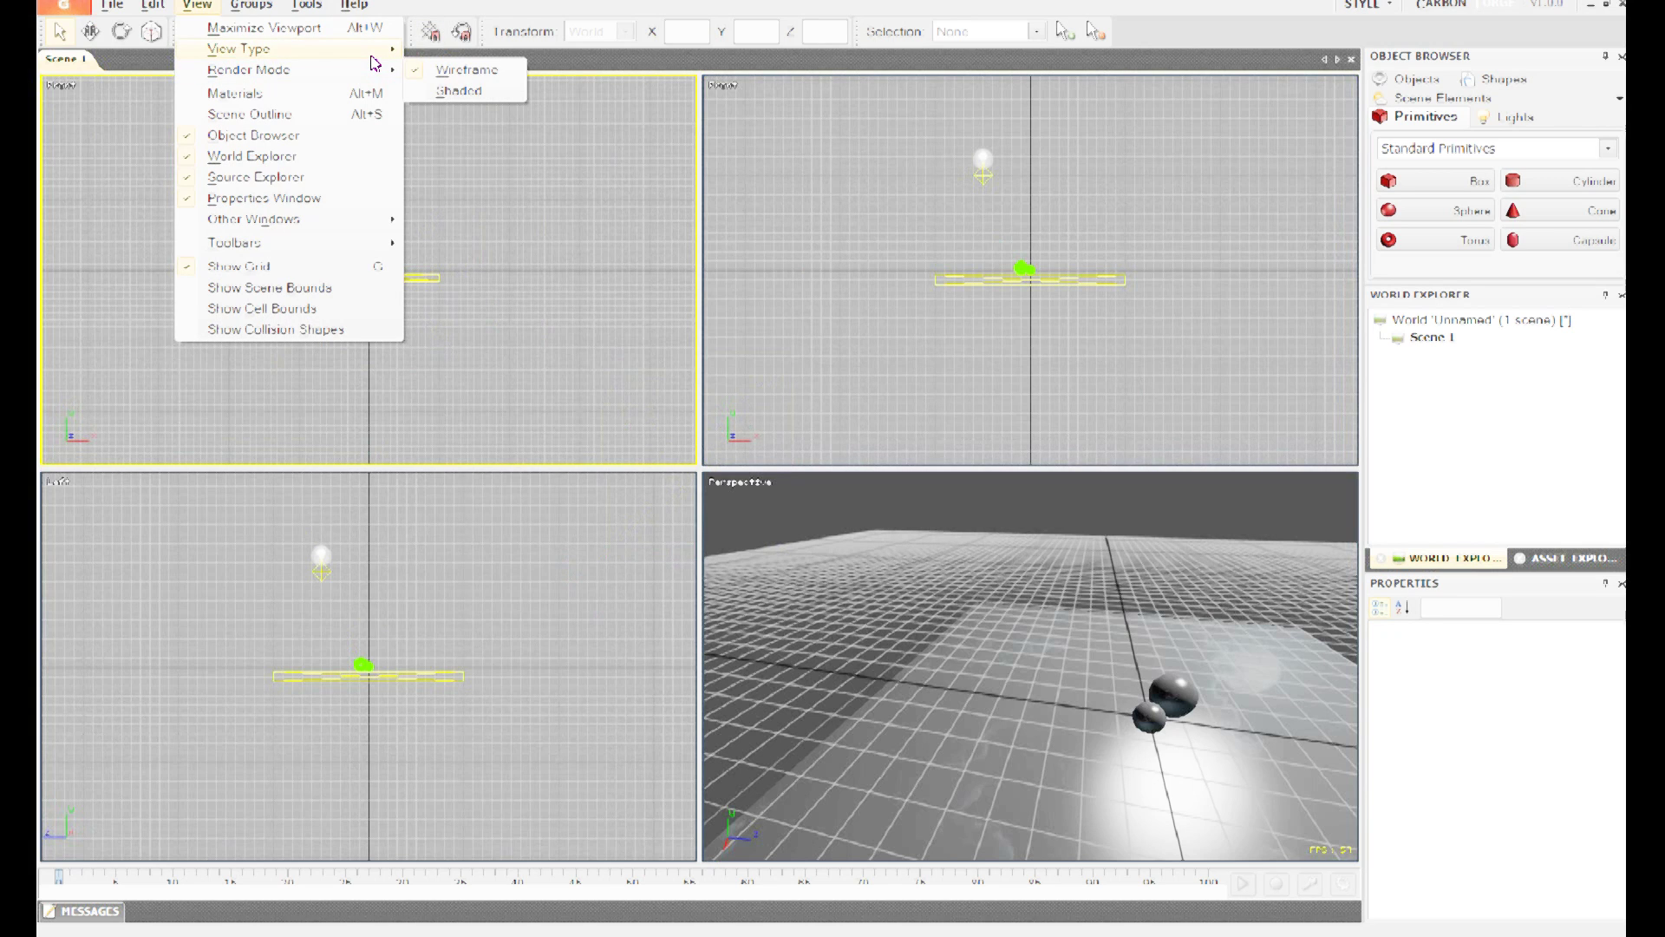
mouse_move(240, 48)
left_click(444, 51)
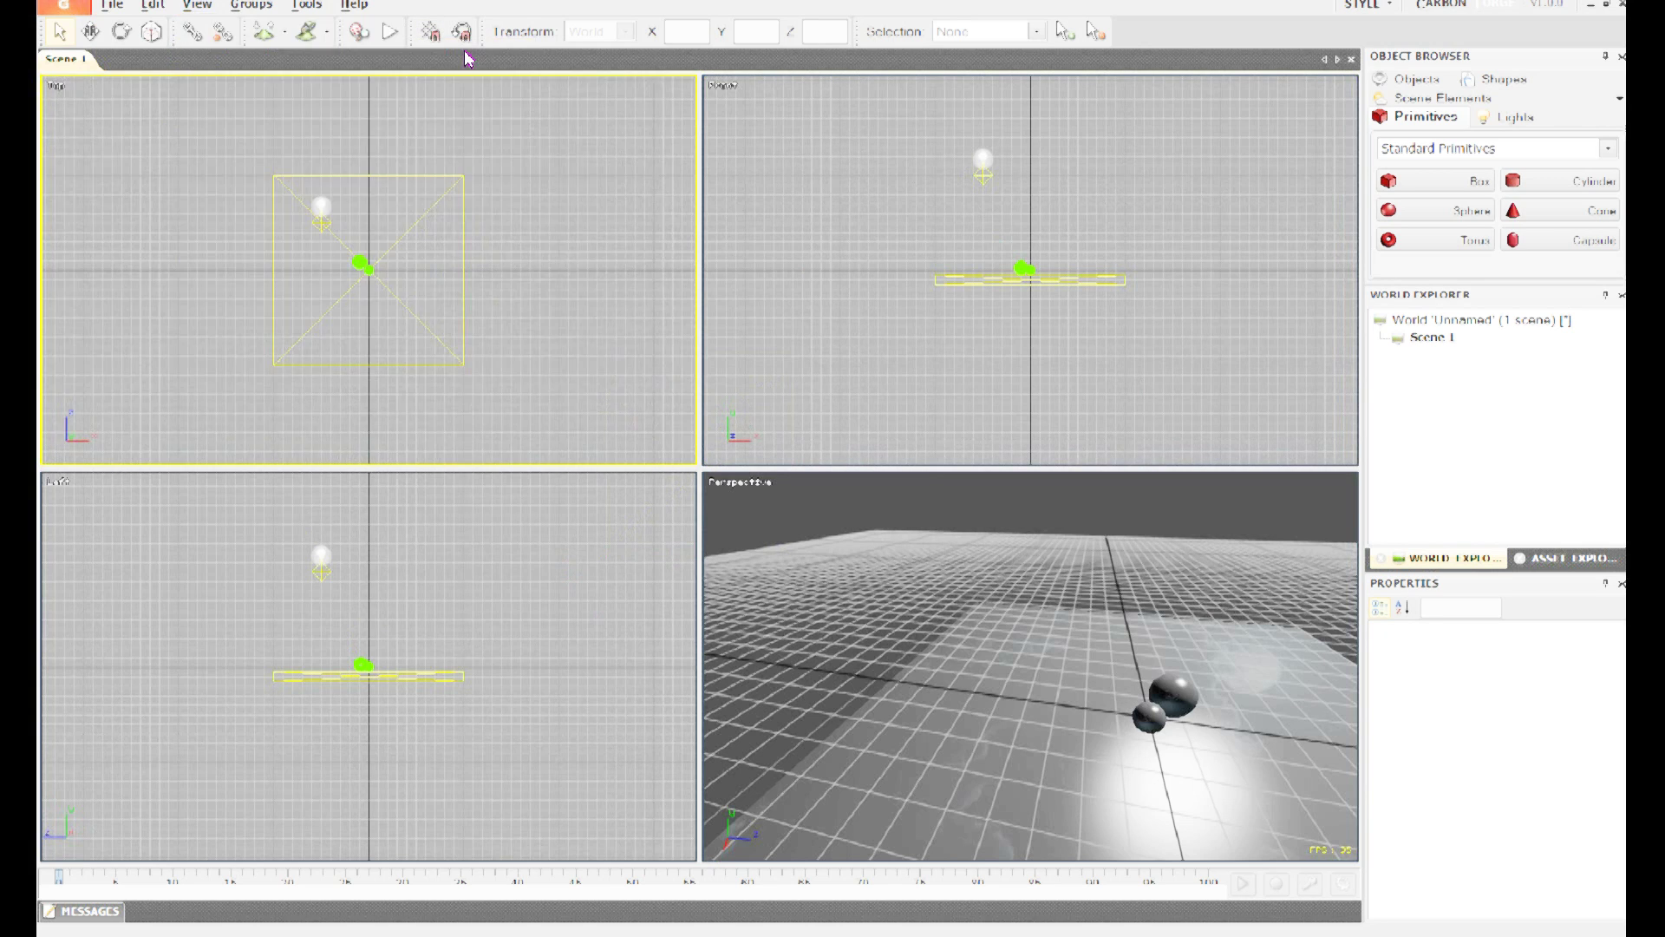
Step: Show the top-left viewport shaded, then return it to wireframe
left_click(198, 6)
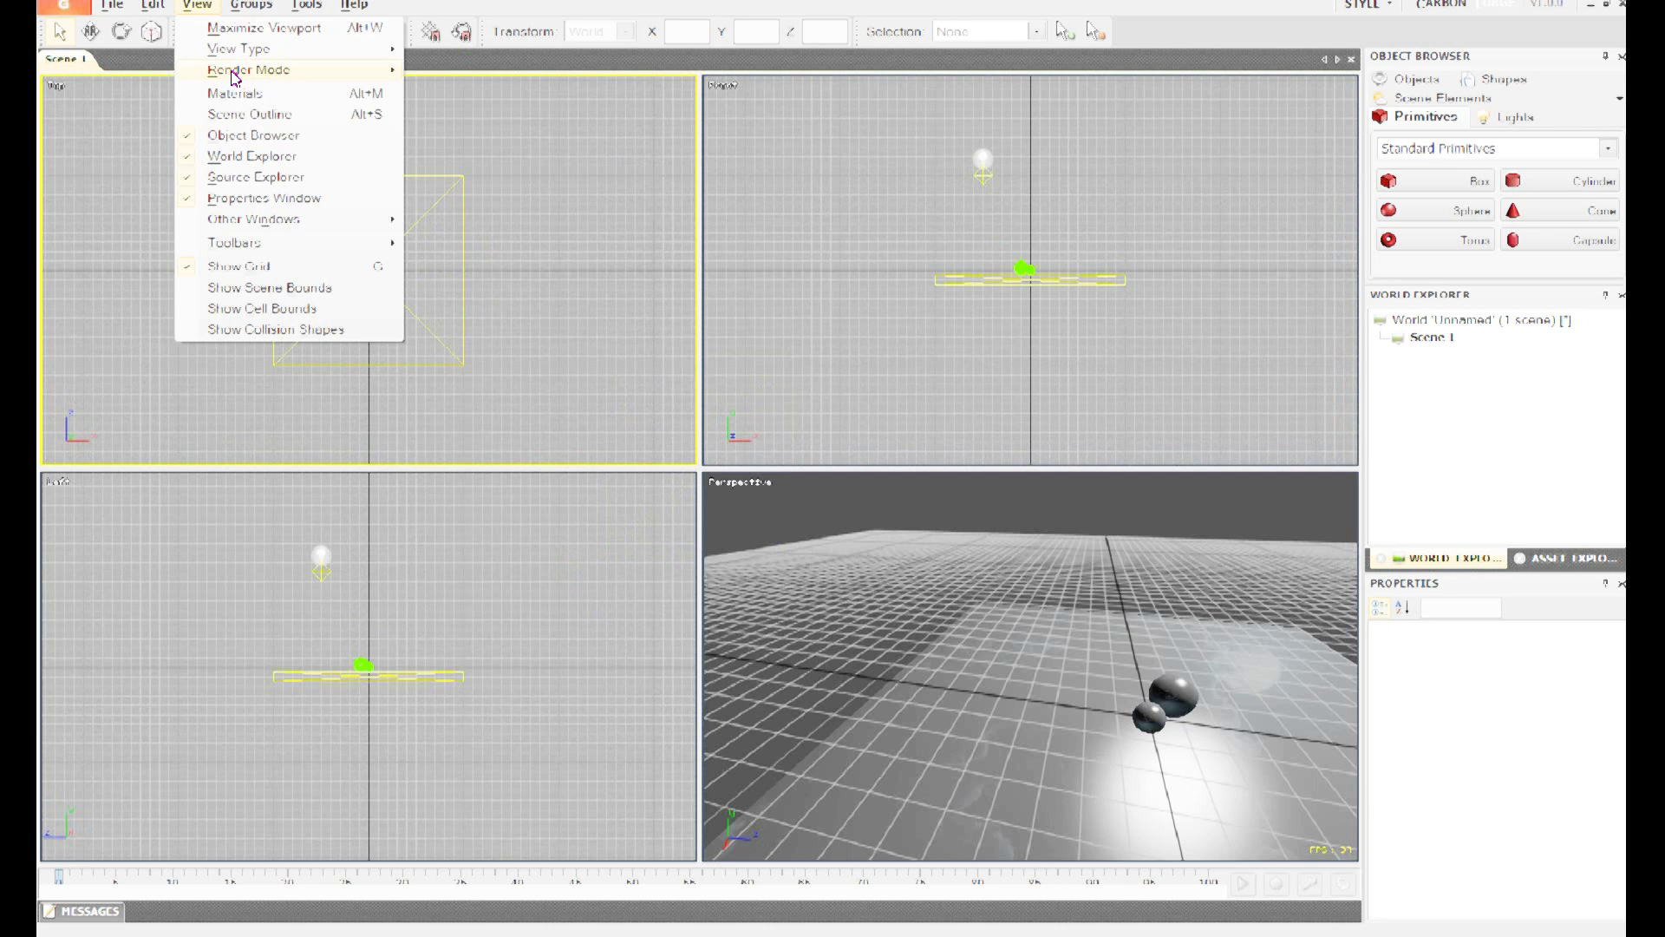
left_click(472, 94)
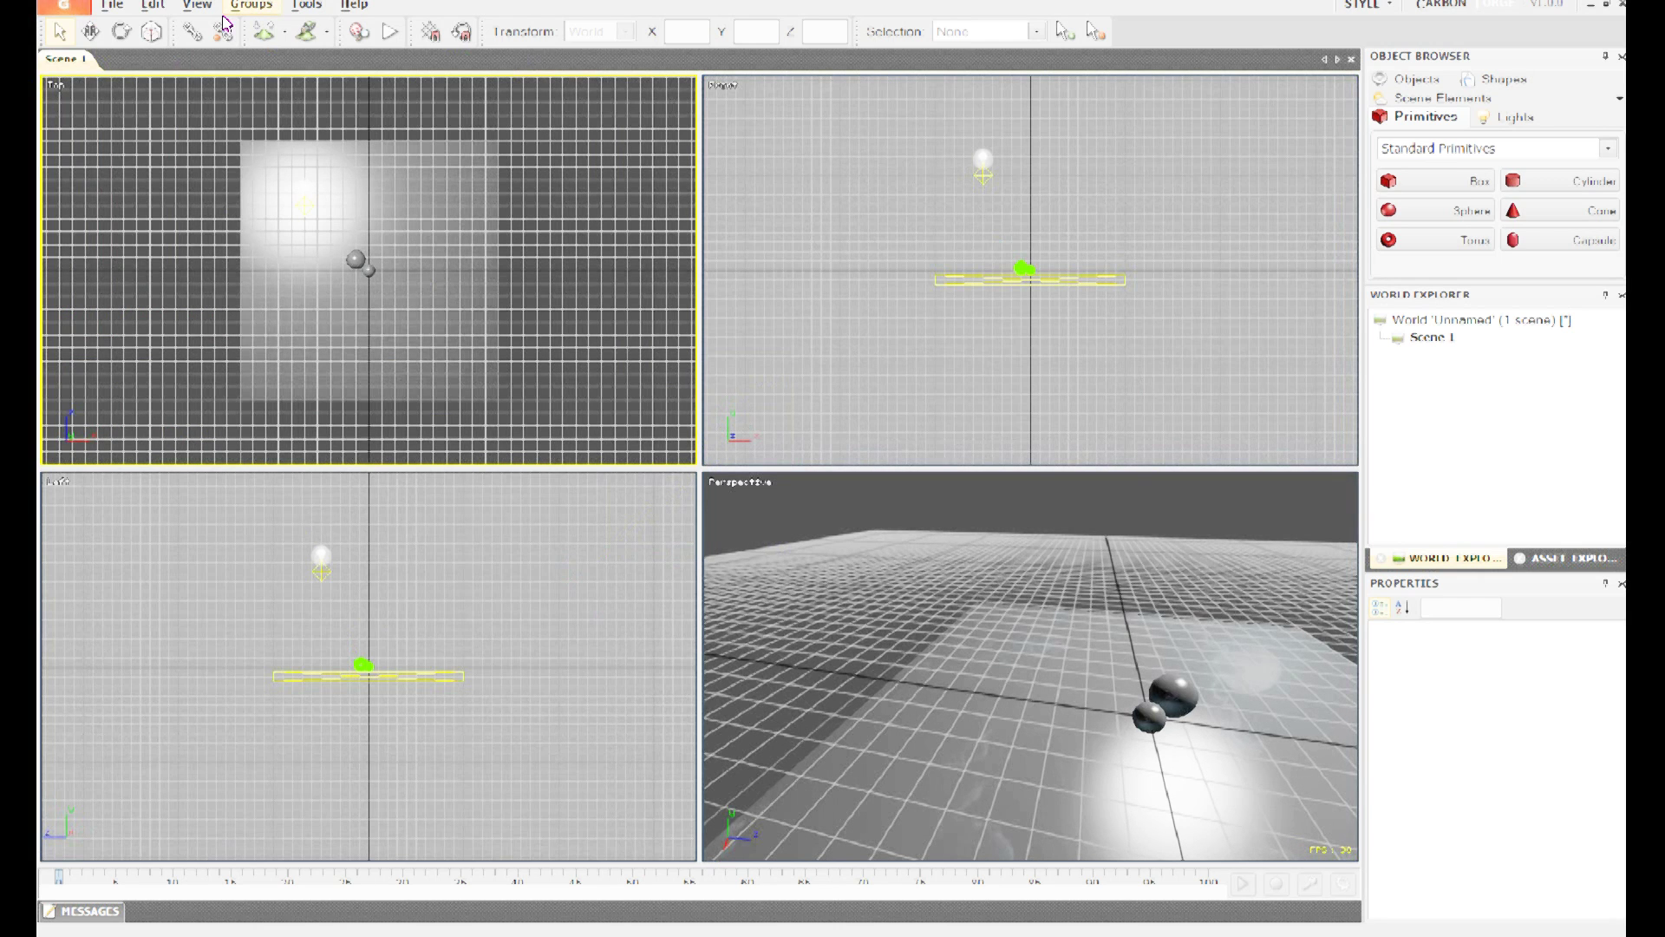
left_click(197, 5)
mouse_move(248, 68)
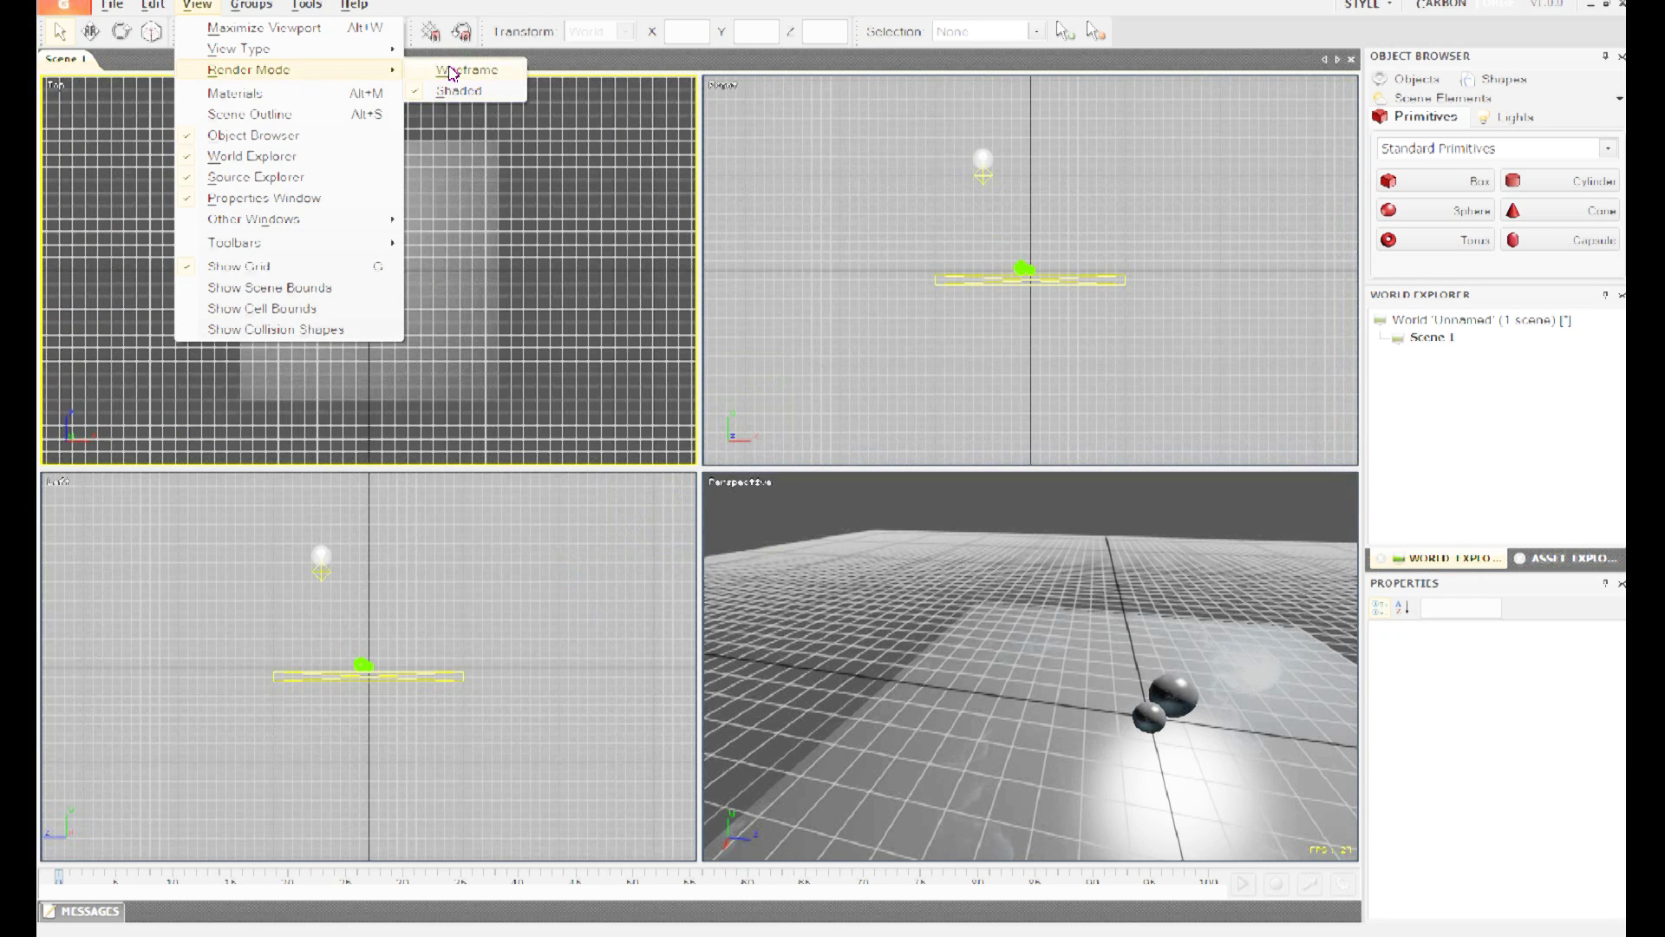
left_click(452, 74)
Step: Open the material editor panel from the view options and close it again
left_click(196, 6)
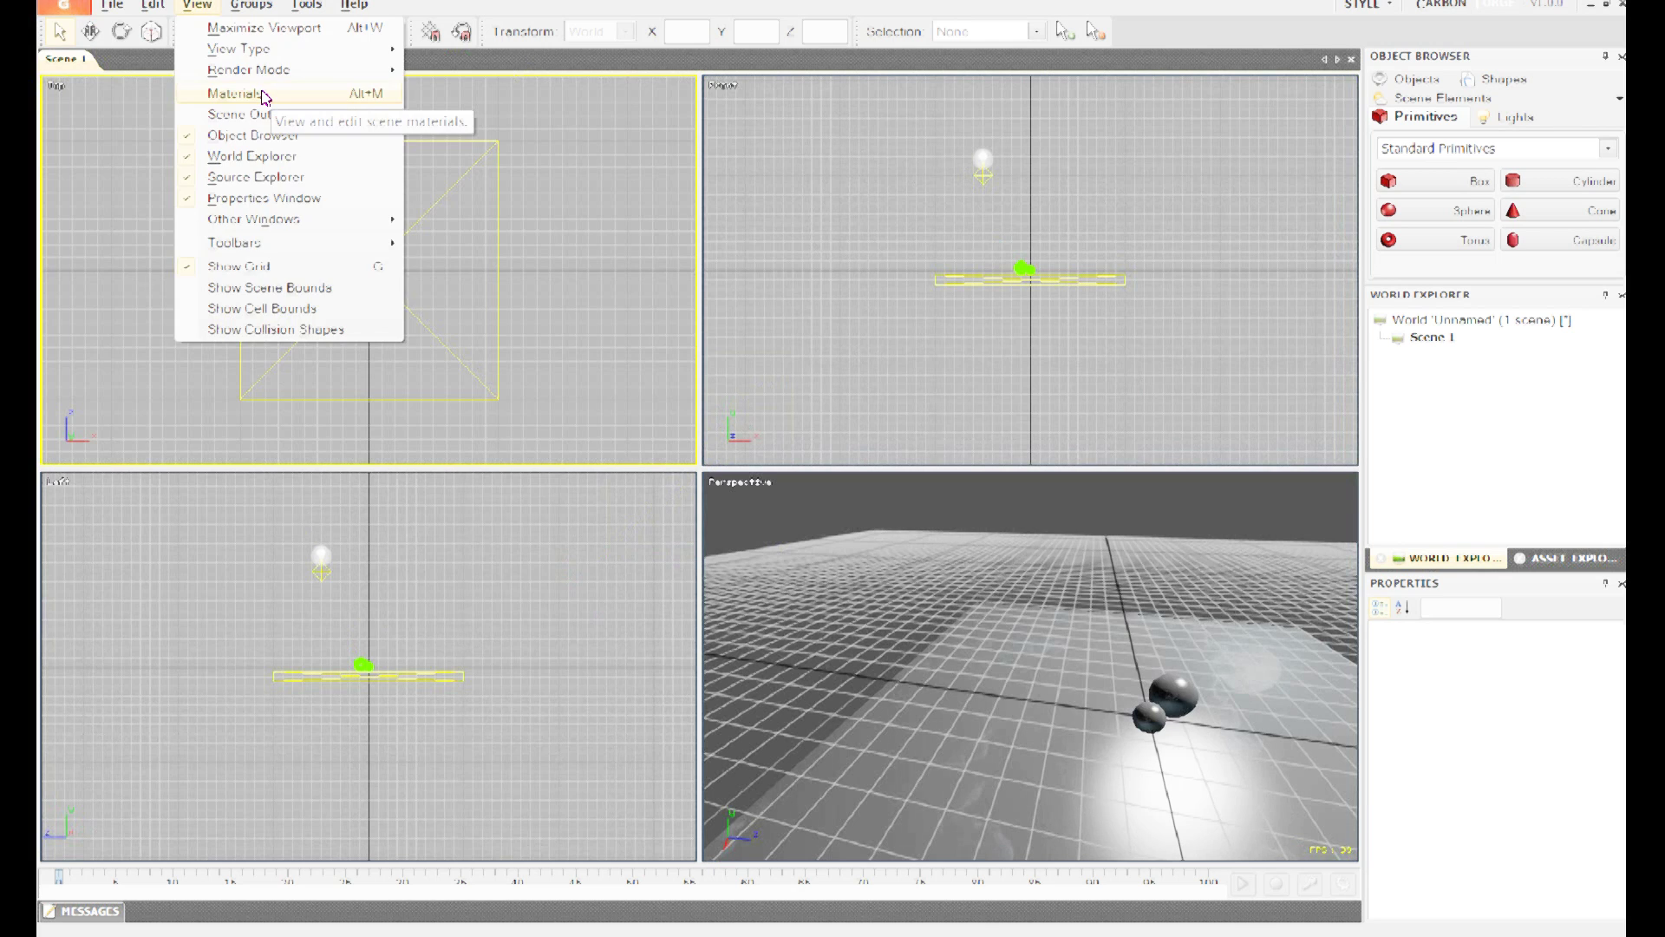
left_click(235, 94)
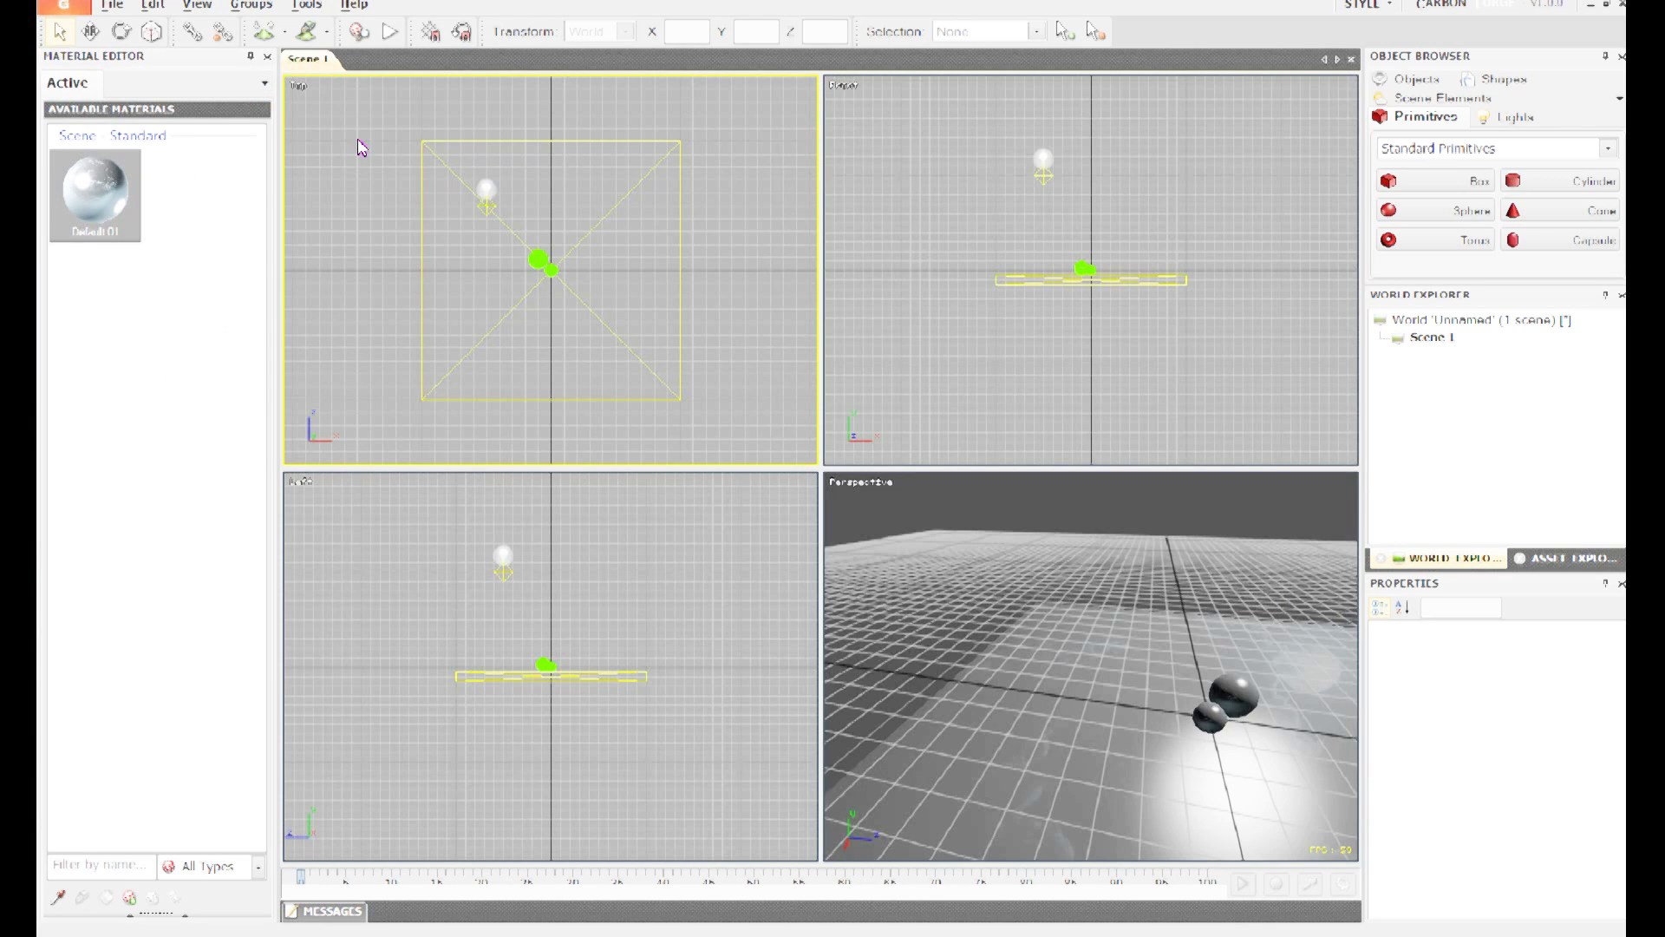
left_click(266, 56)
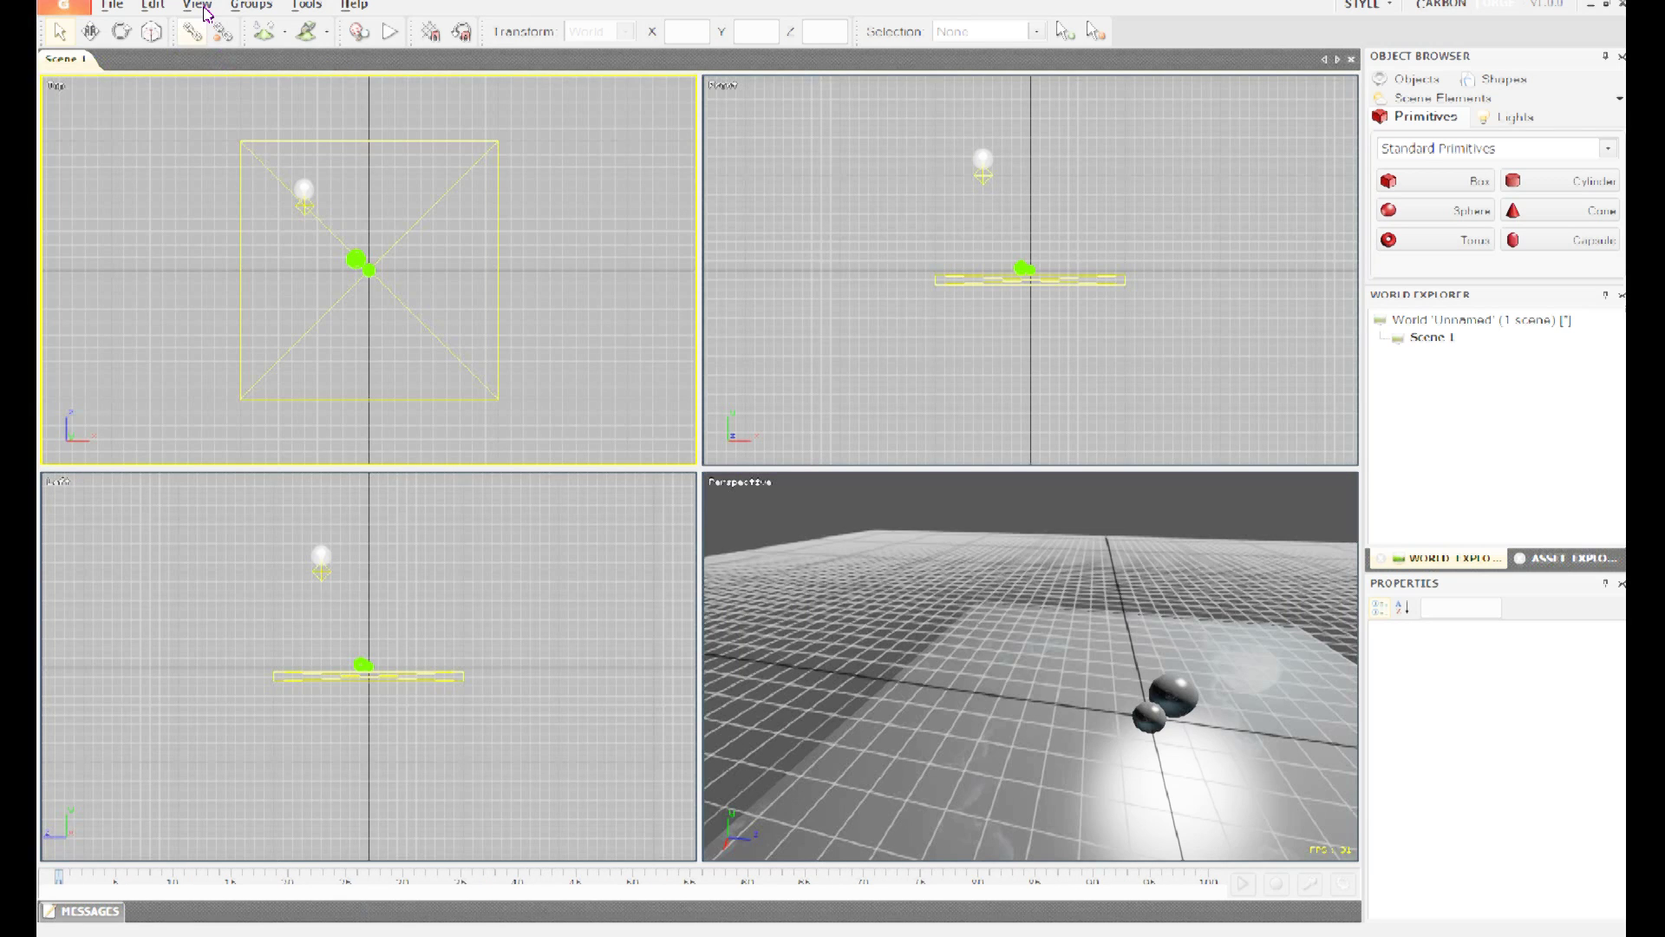
Step: Show the Scene Outline and orbit the Perspective view to a lower angle
left_click(196, 6)
left_click(226, 124)
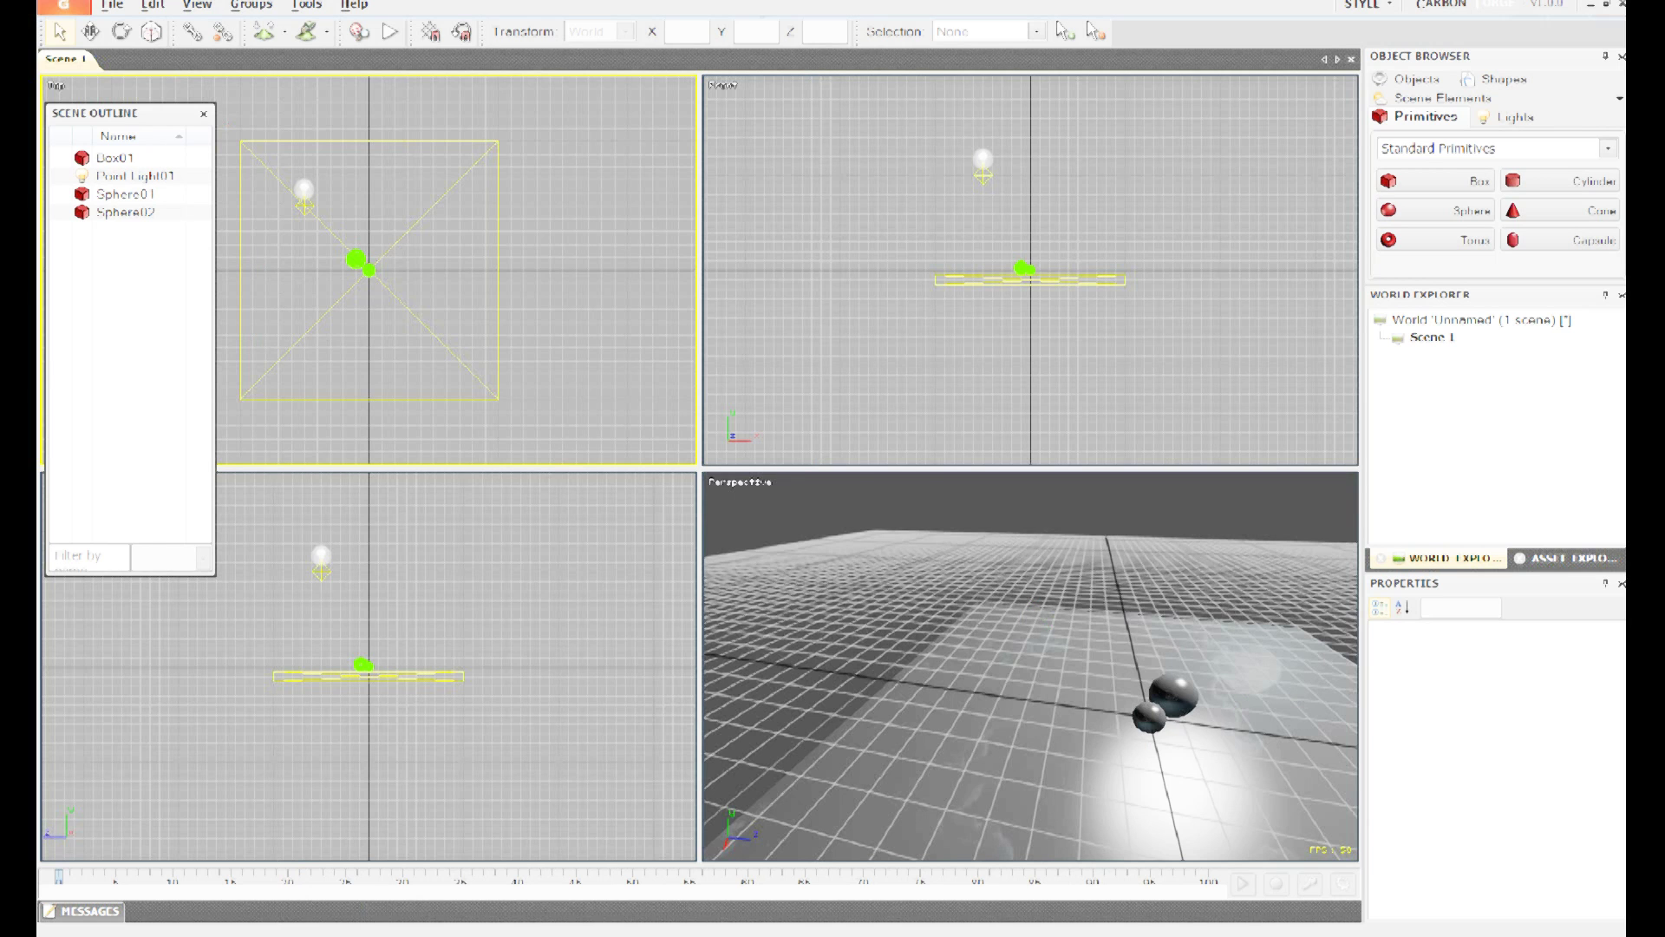
middle_click_drag(1048, 622, 990, 612)
middle_click_drag(1031, 667, 950, 637)
mouse_move(867, 597)
middle_mouse_down()
mouse_move(1053, 603)
mouse_move(997, 669)
middle_mouse_up()
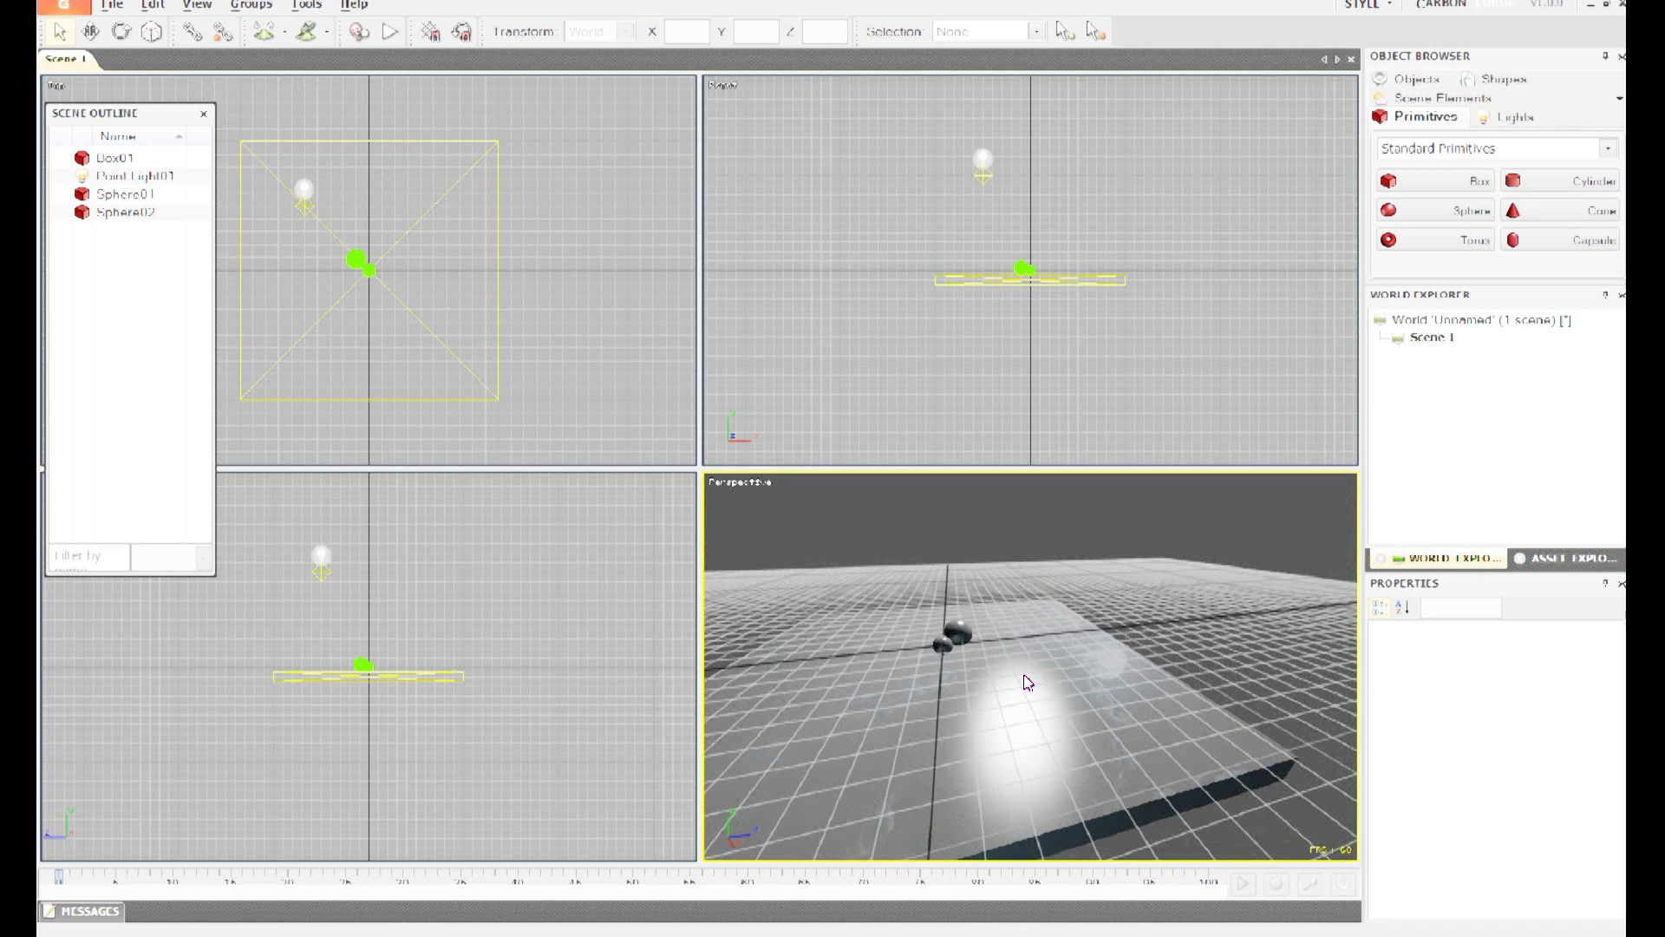
Step: Pick Box01, then Sphere01, in the outline and tilt the view toward the light
left_click(1080, 714)
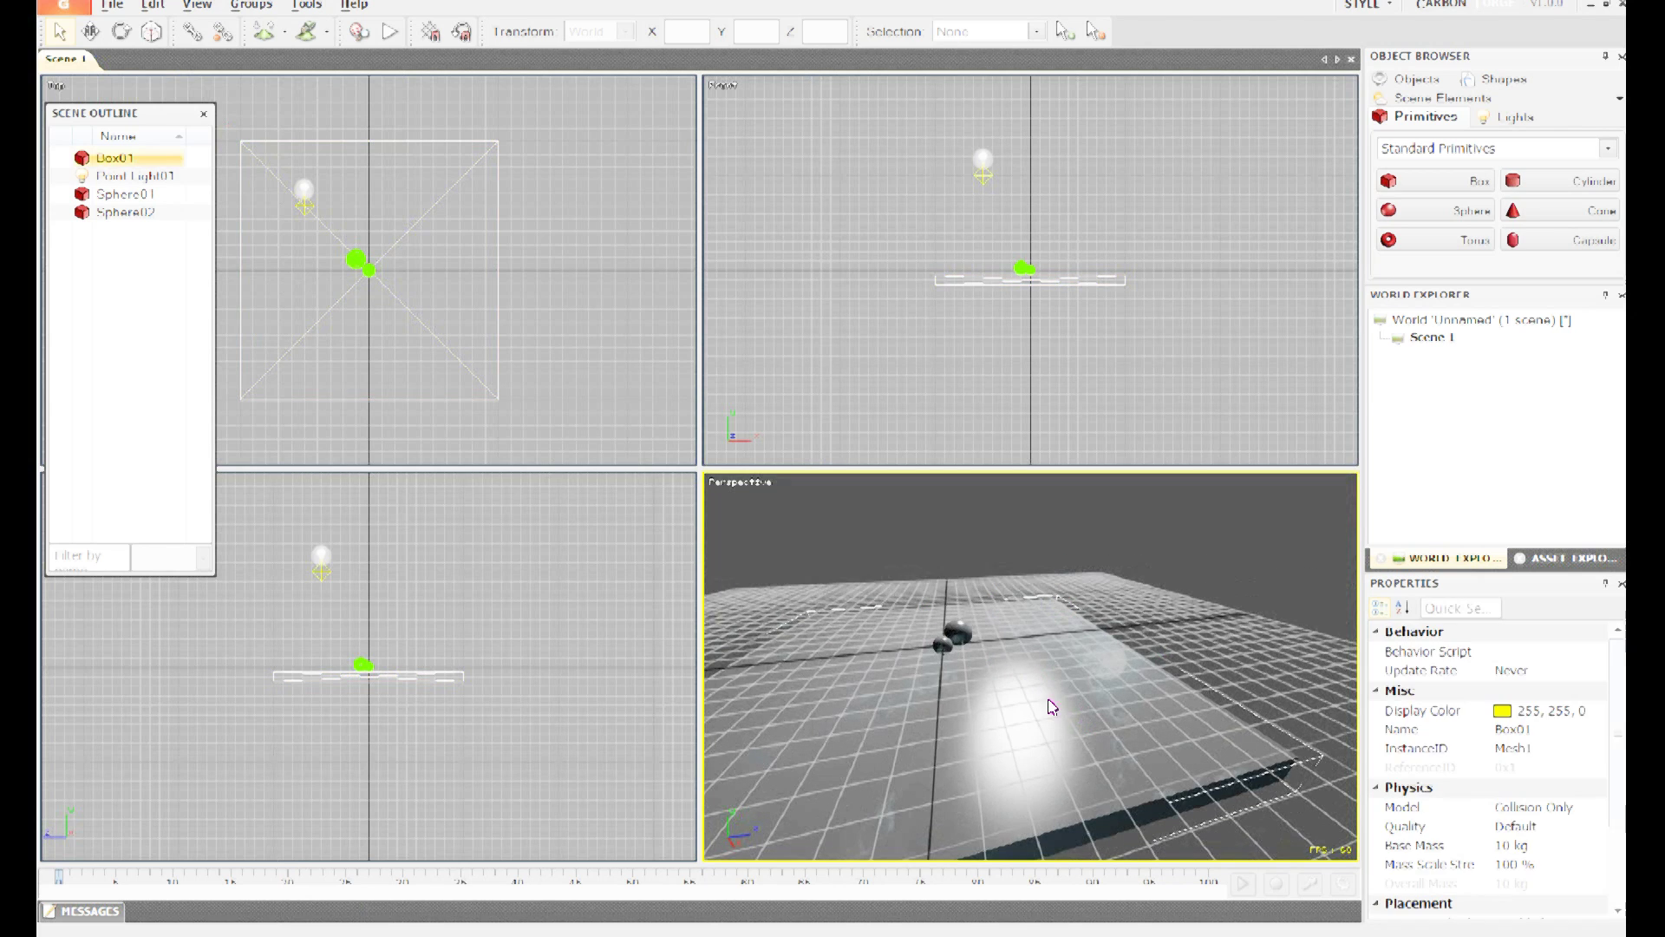
left_click(949, 641)
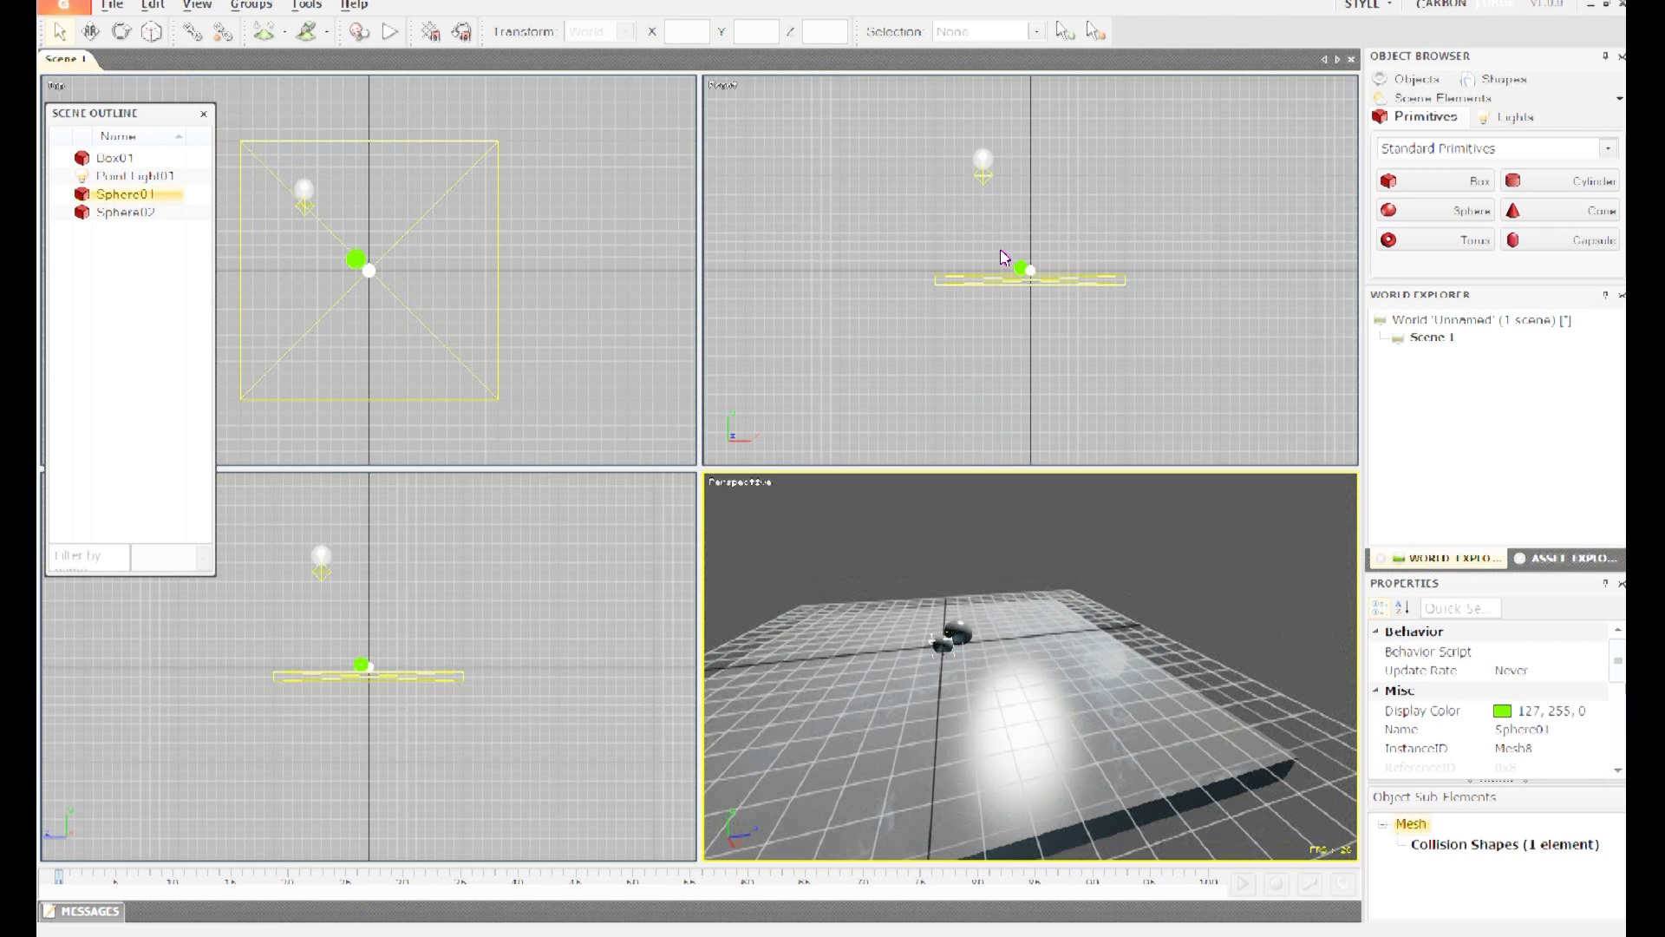
mouse_move(1043, 643)
middle_mouse_down()
mouse_move(1040, 614)
mouse_move(1021, 612)
middle_mouse_up()
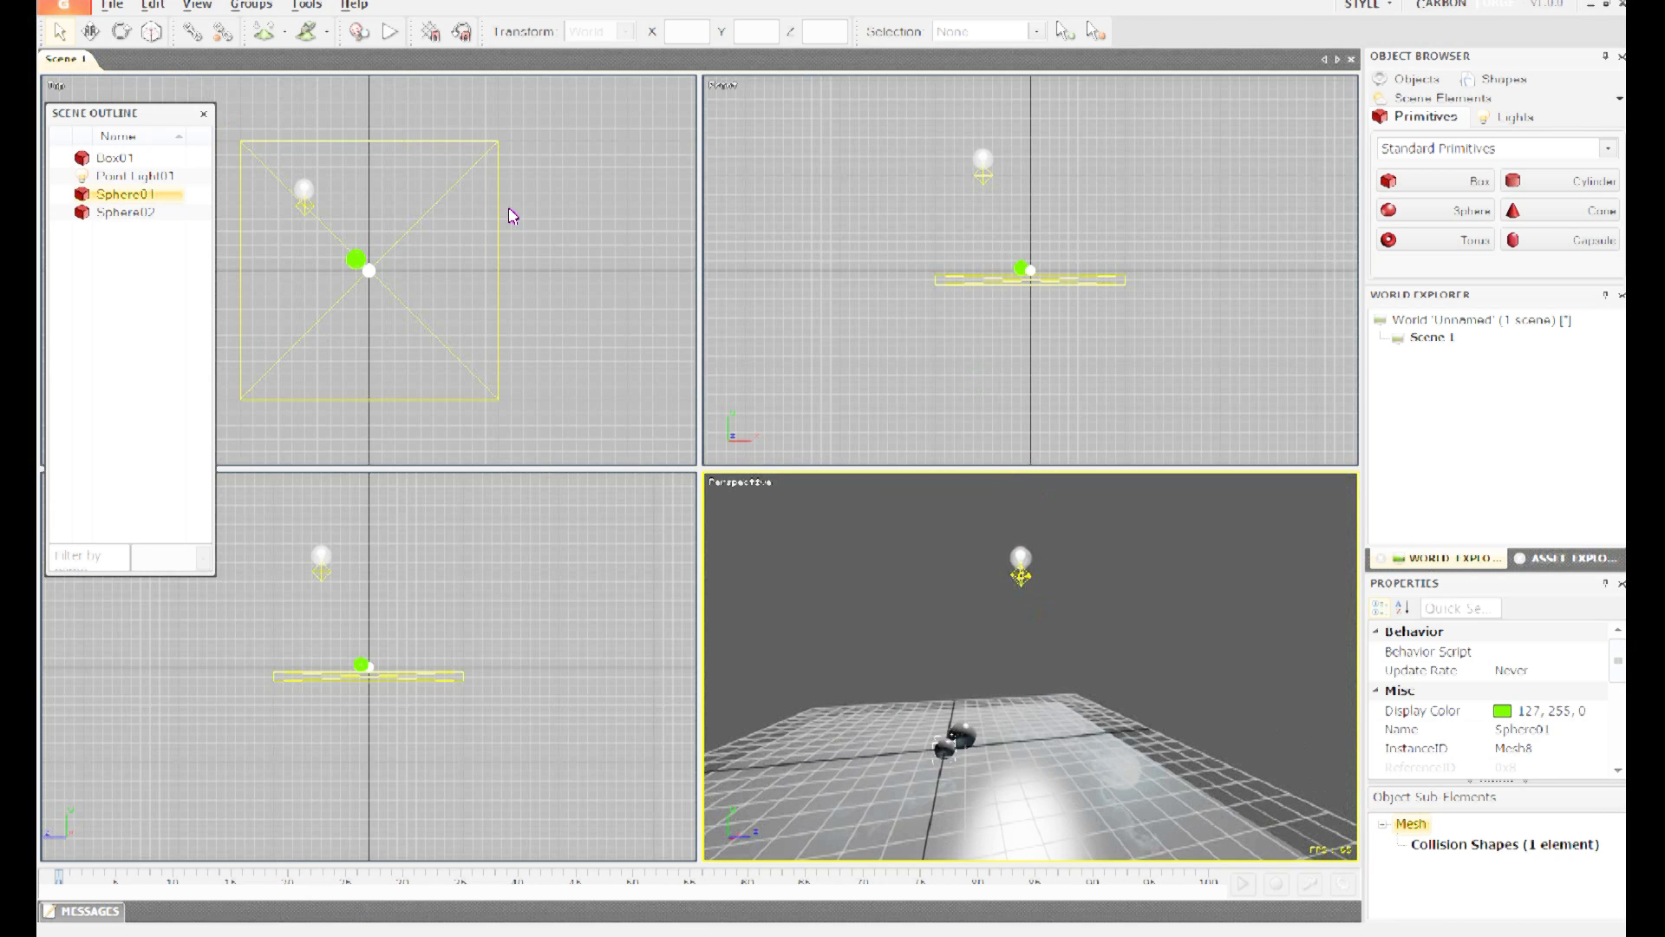
left_click(197, 6)
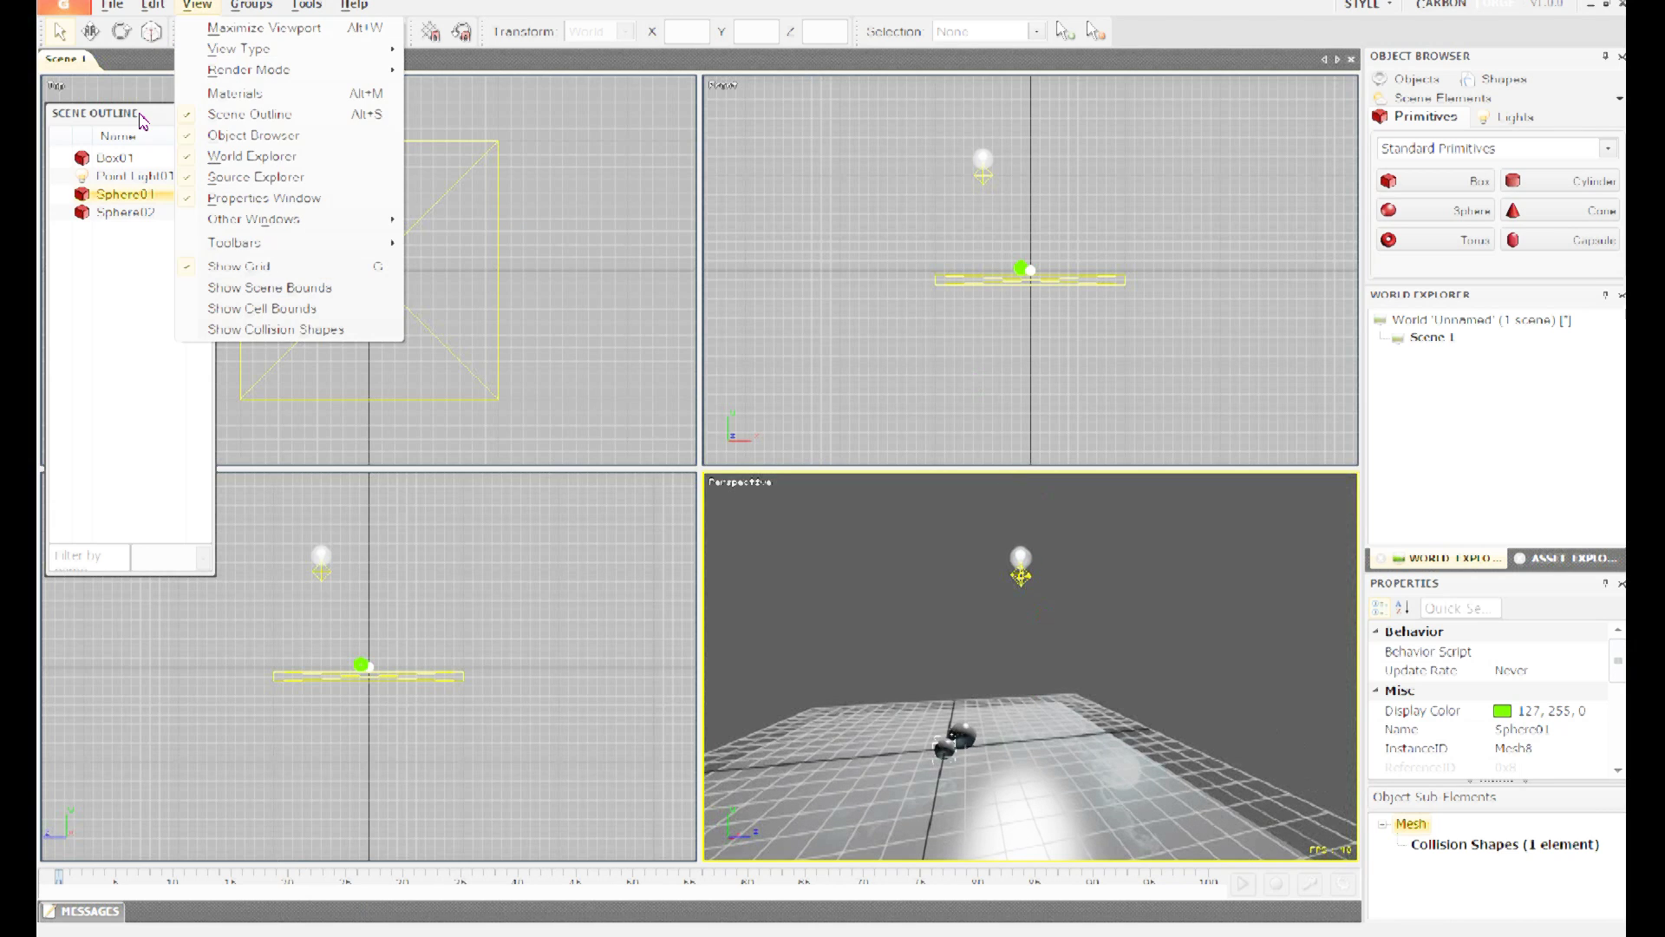
Step: Close the outline and browse the Object Browser's Lights, Shapes, Helpers and Scene Elements tabs
left_click(230, 117)
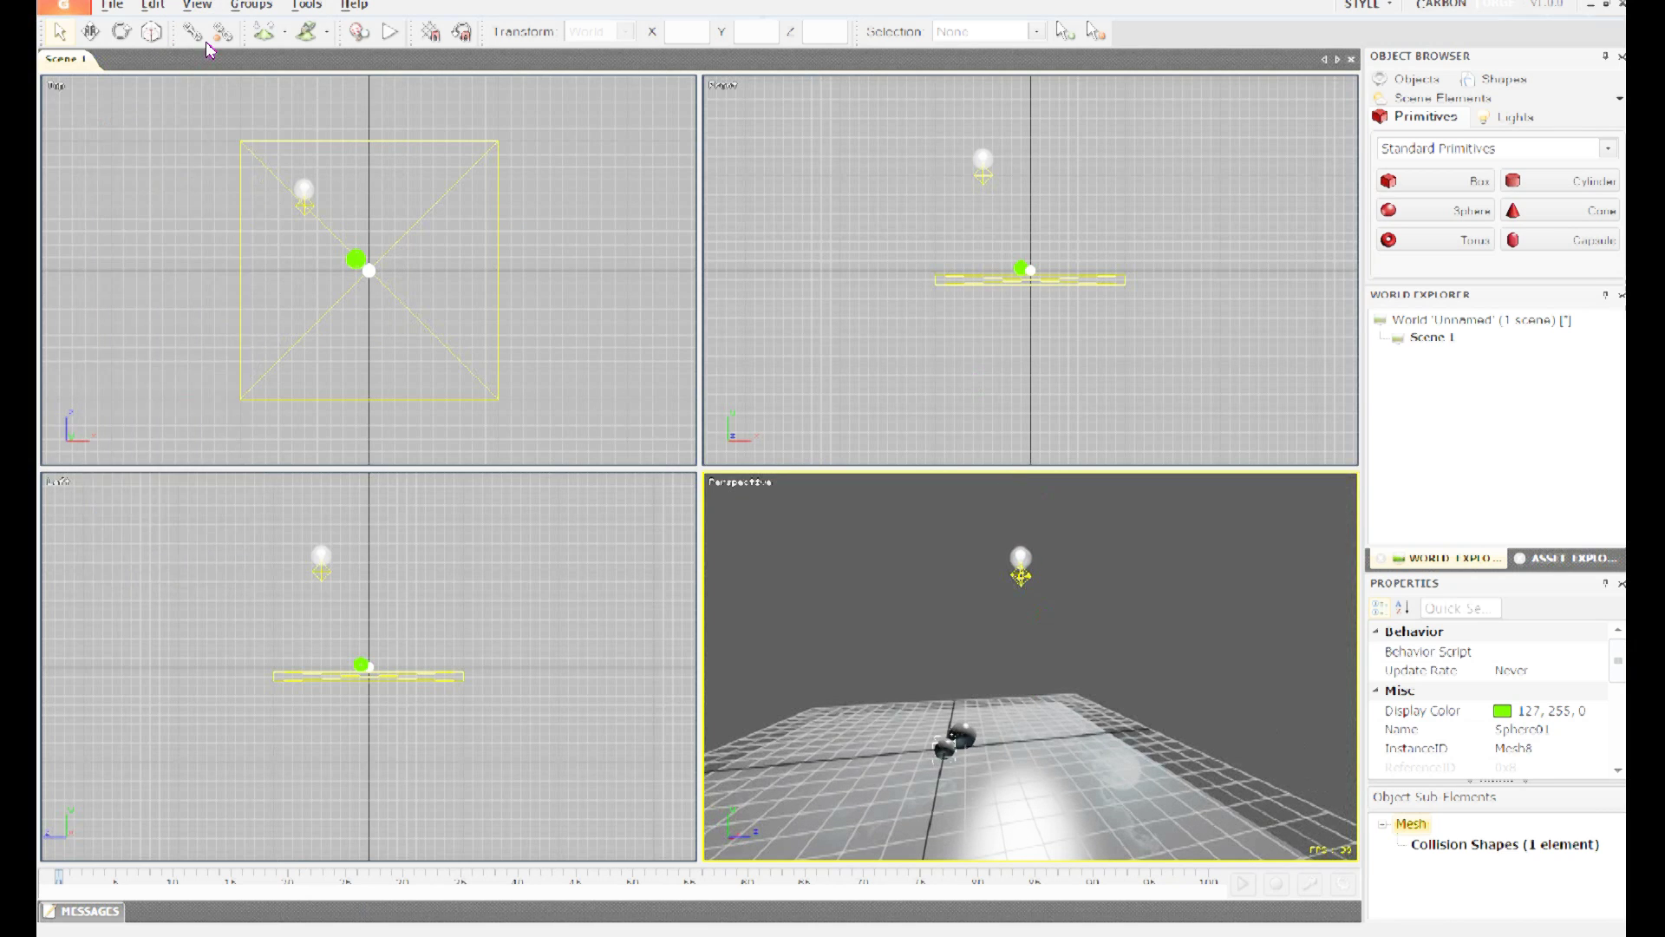
left_click(197, 7)
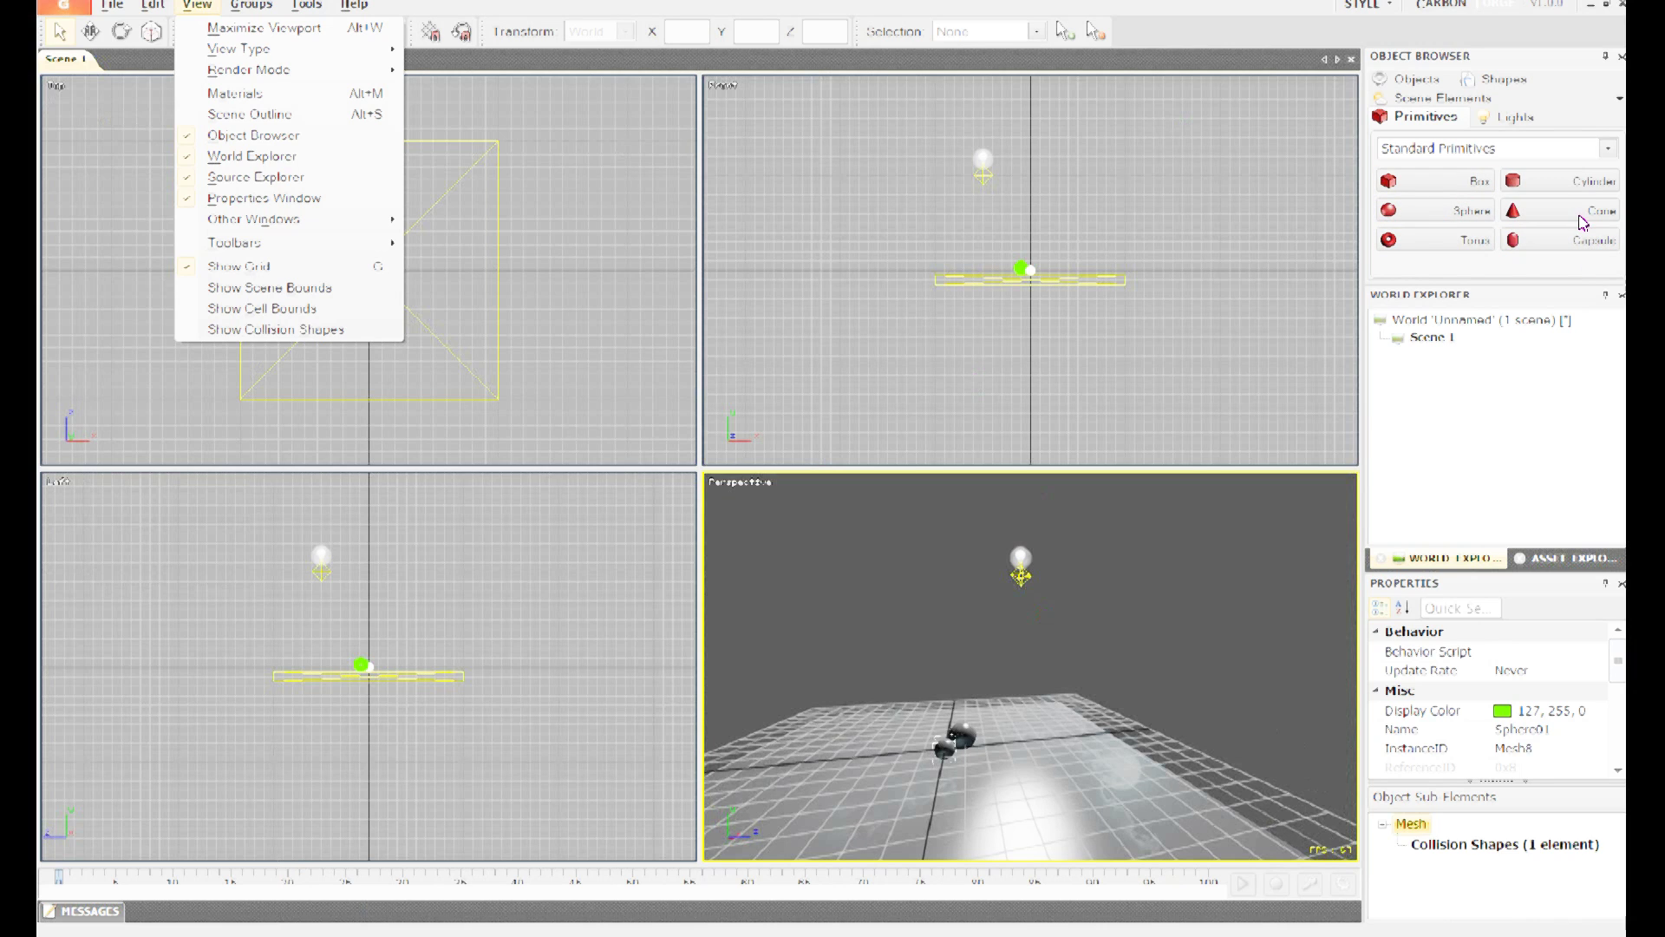
left_click(1509, 115)
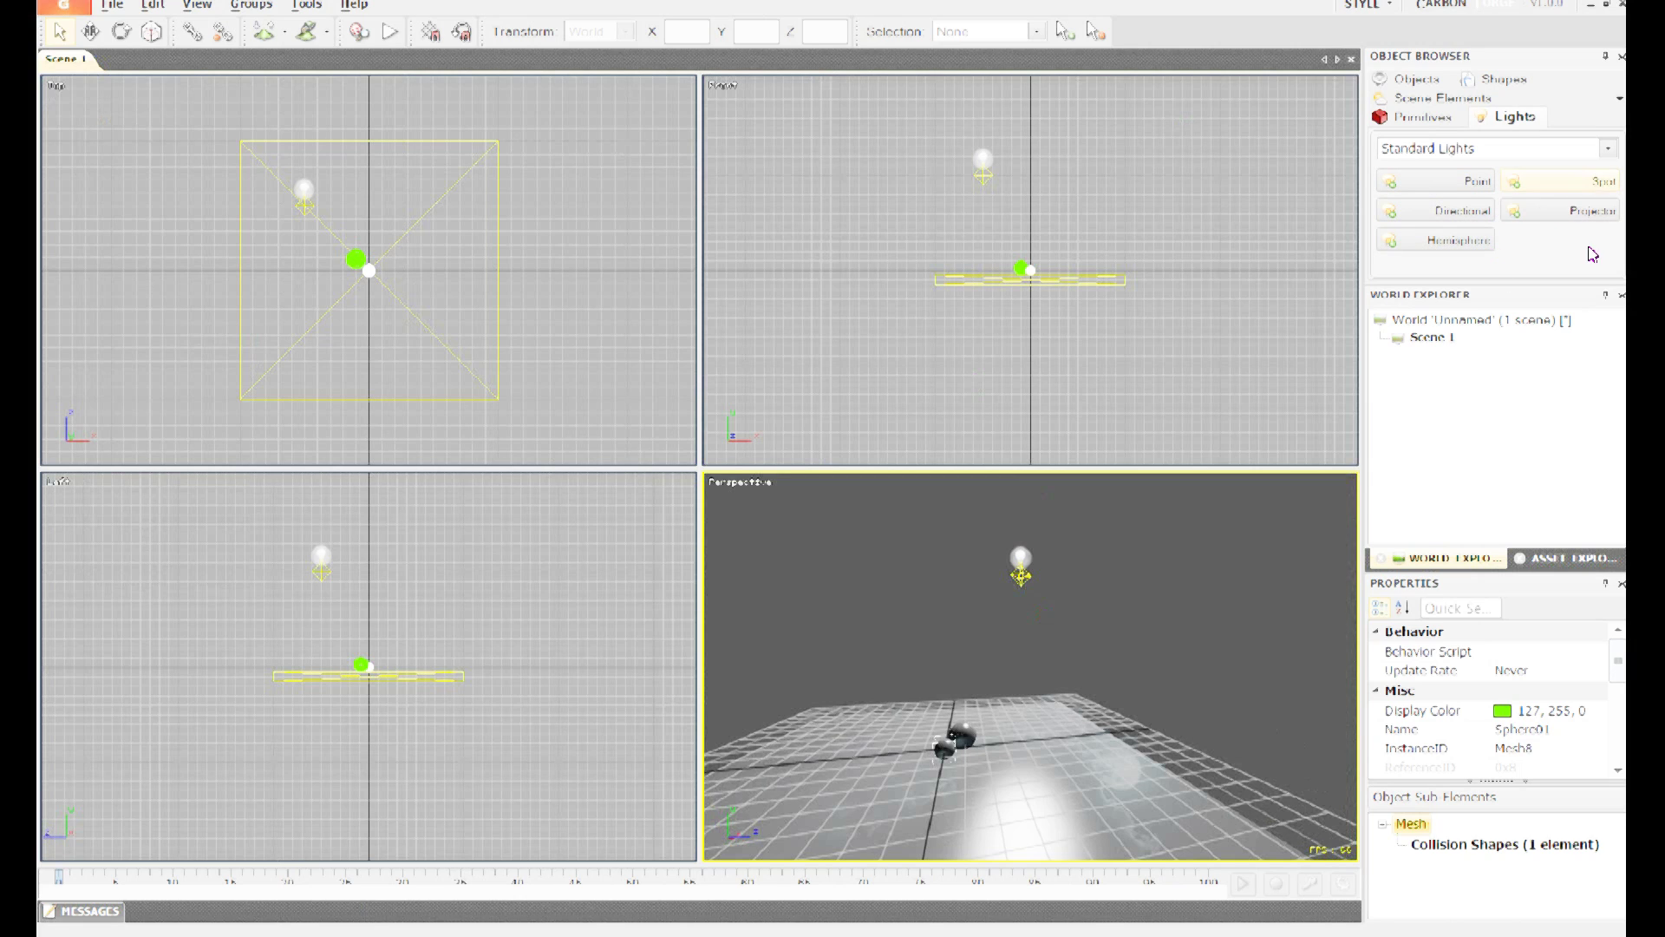
left_click(1464, 98)
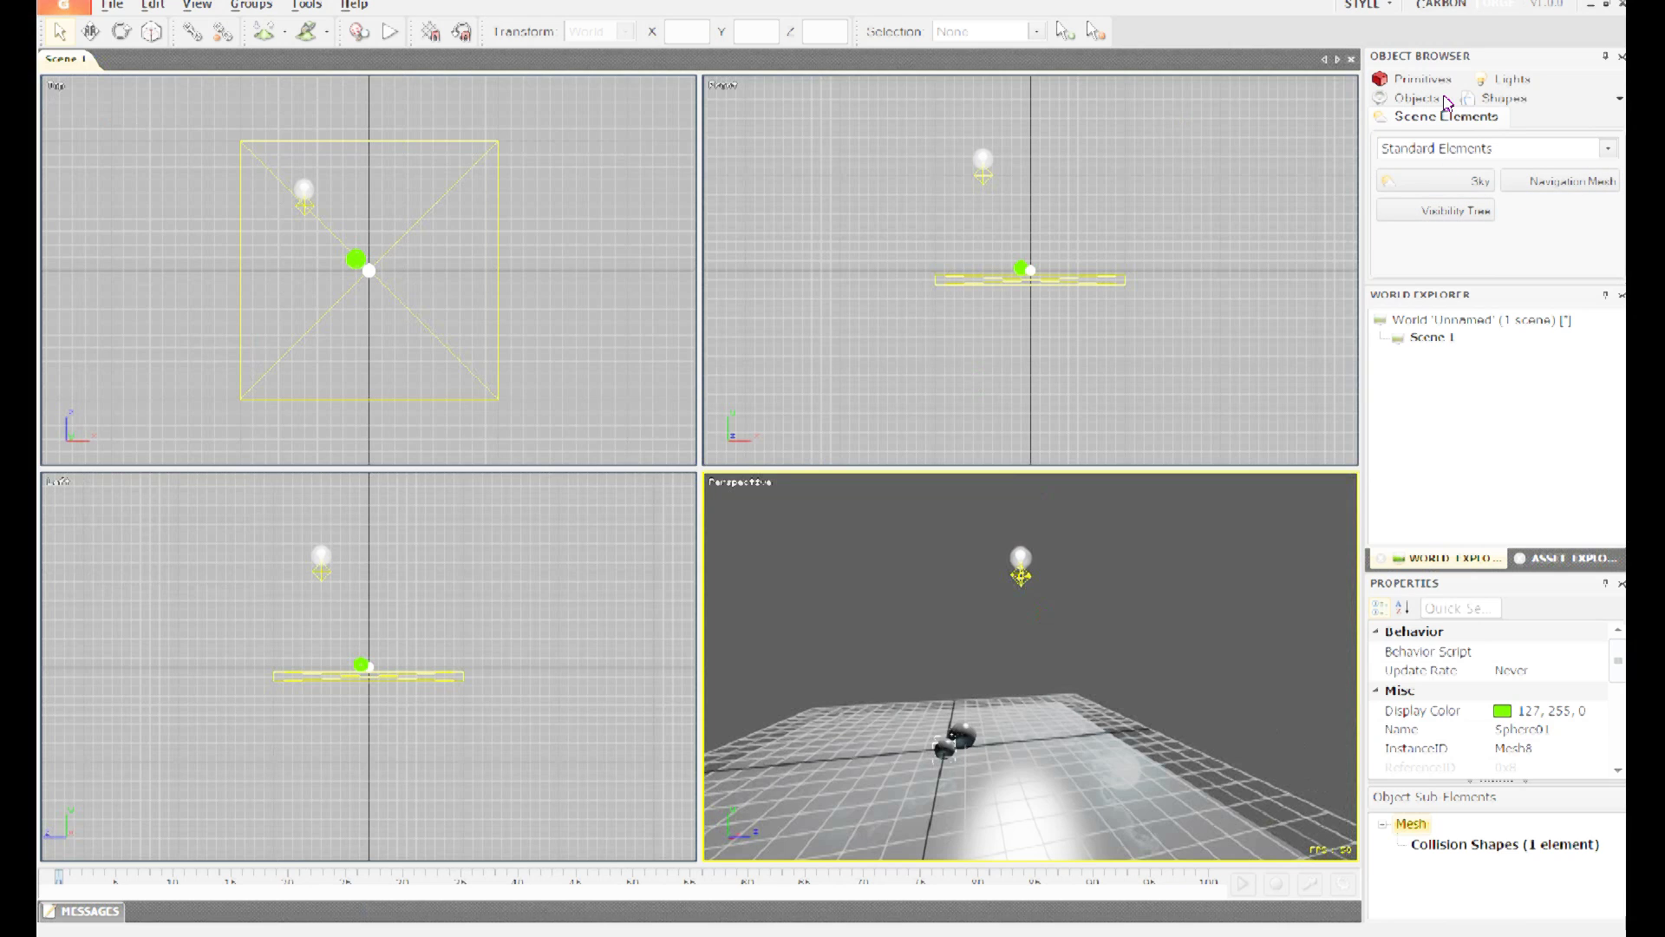
left_click(1505, 100)
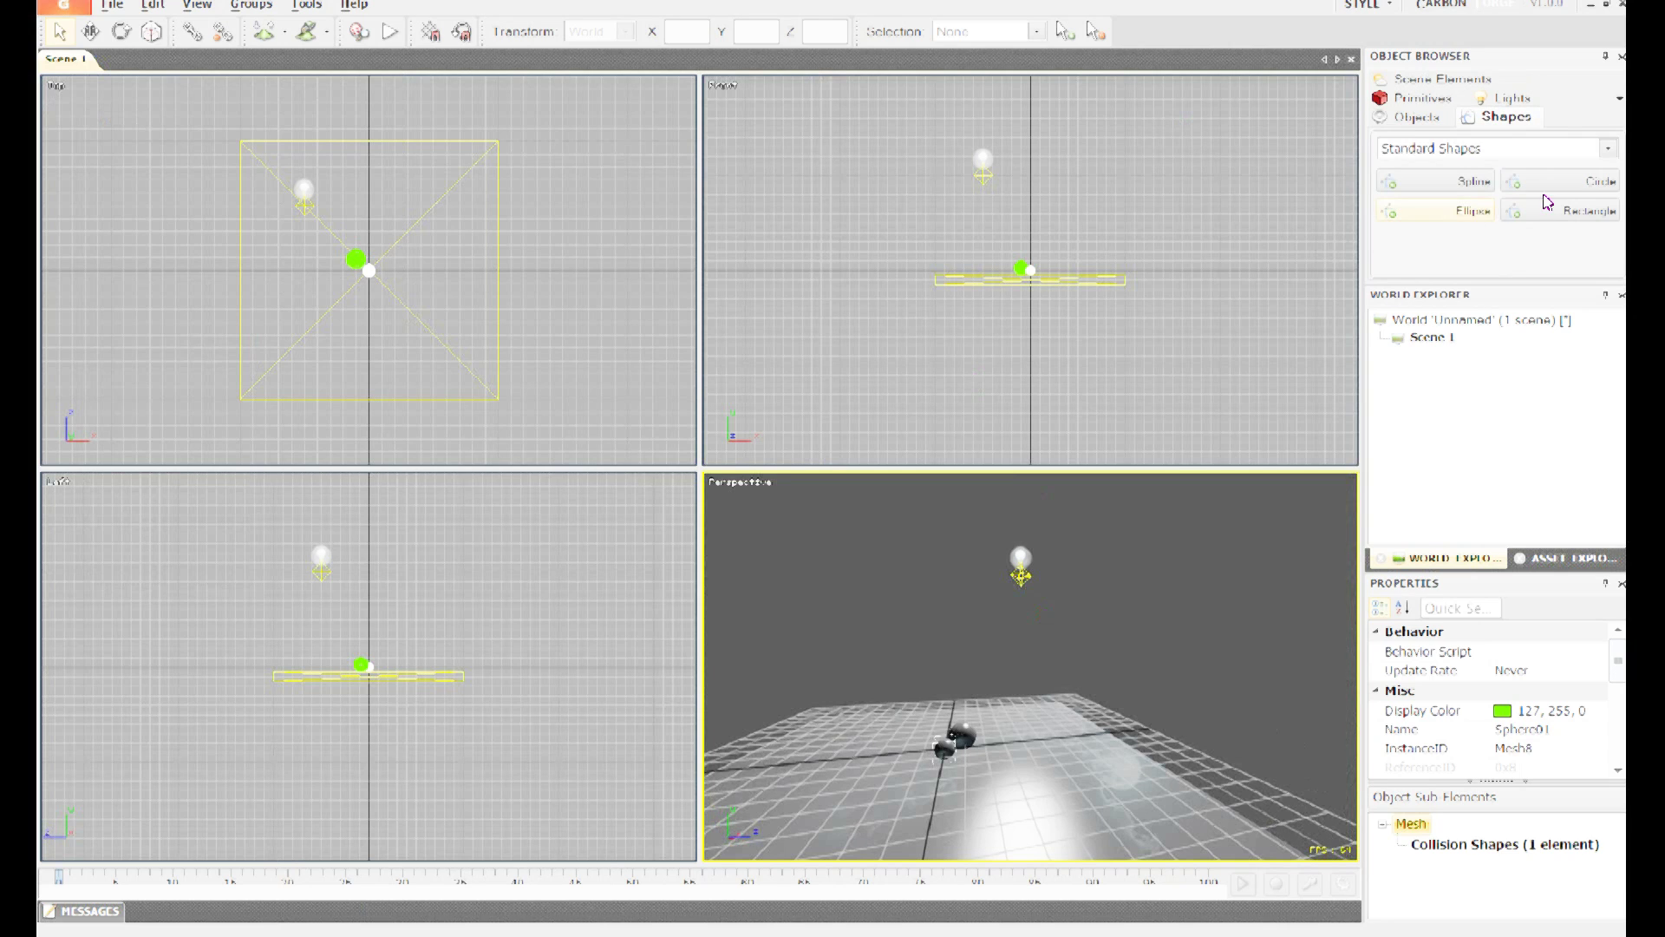
left_click(1419, 117)
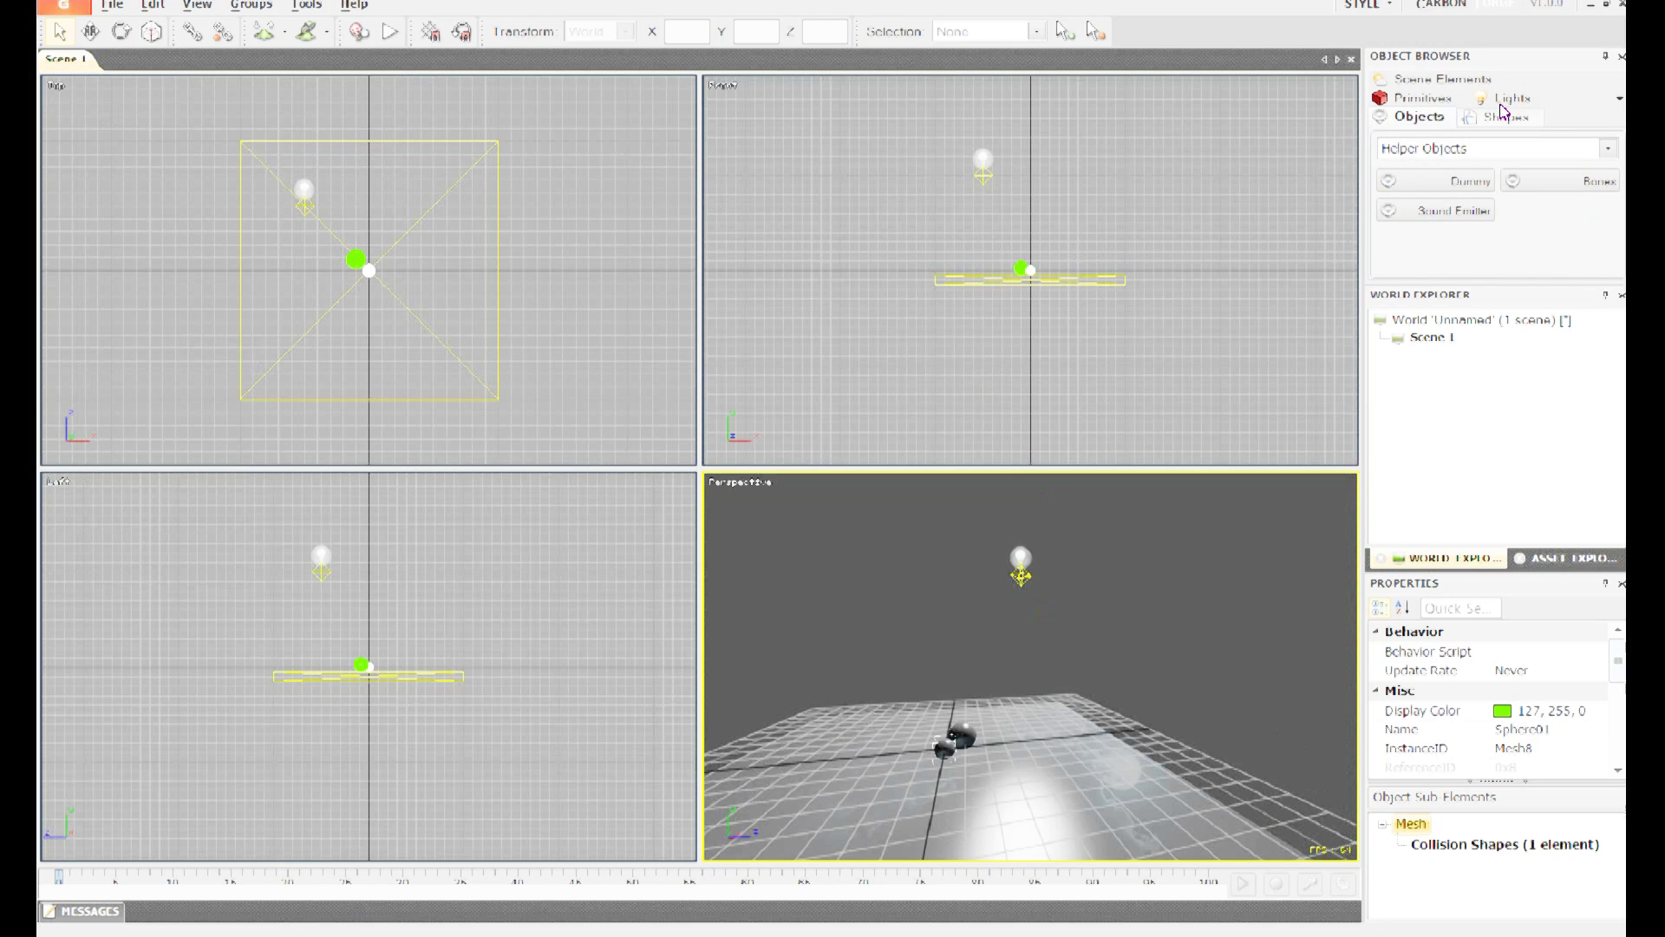
left_click(1447, 80)
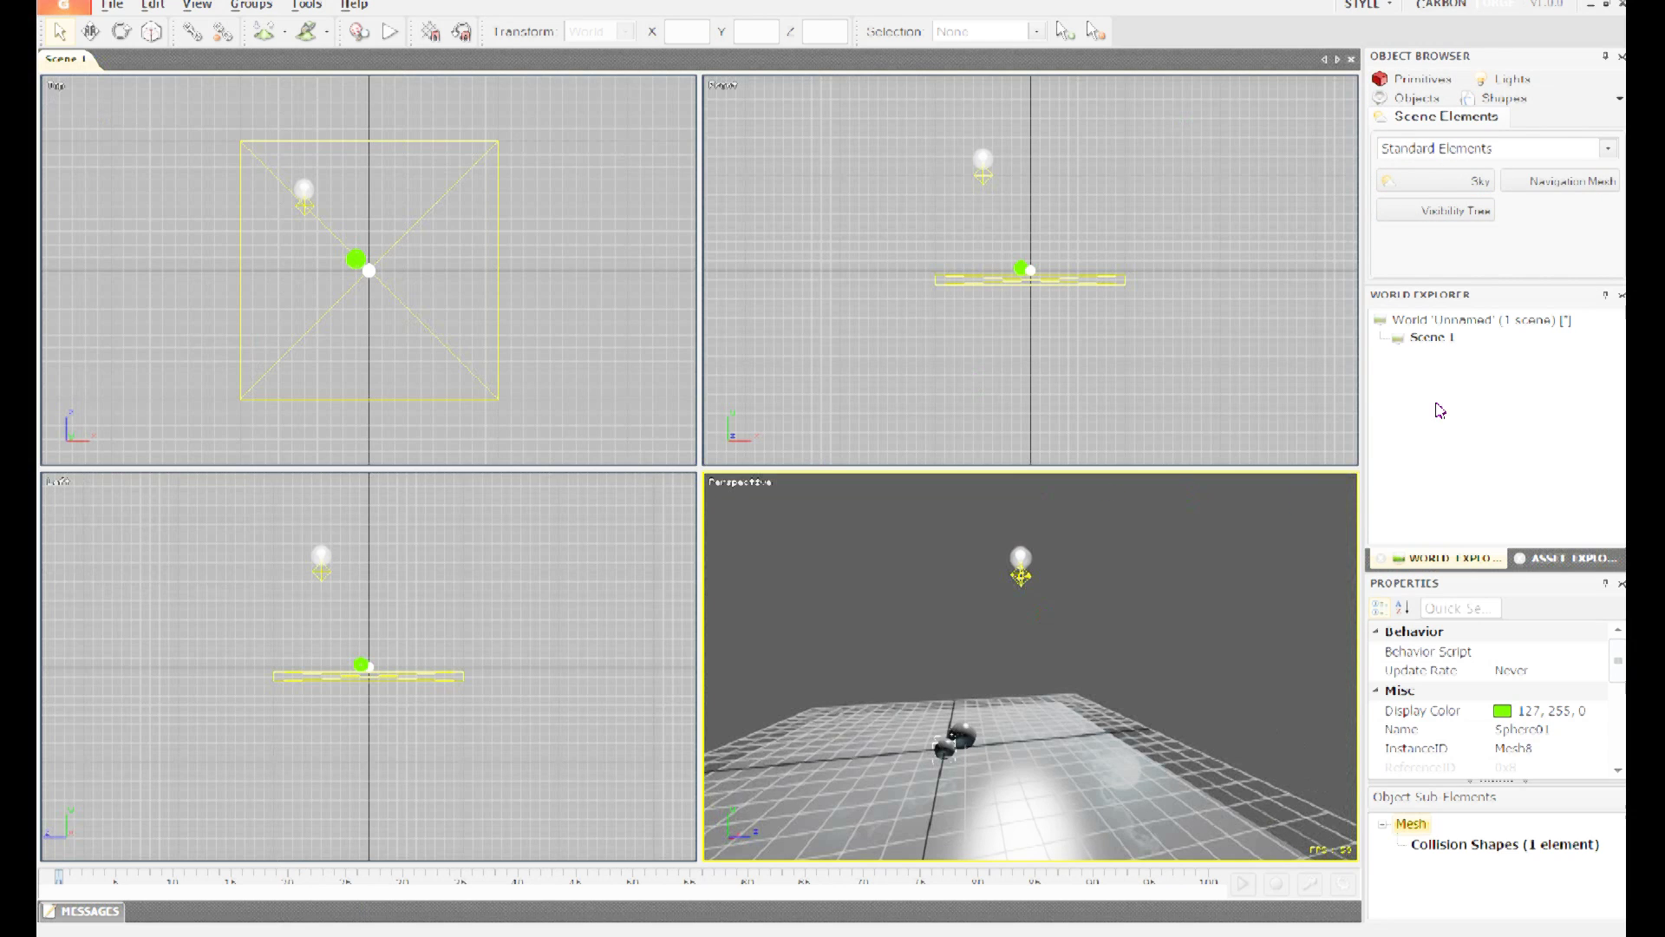
left_click(197, 6)
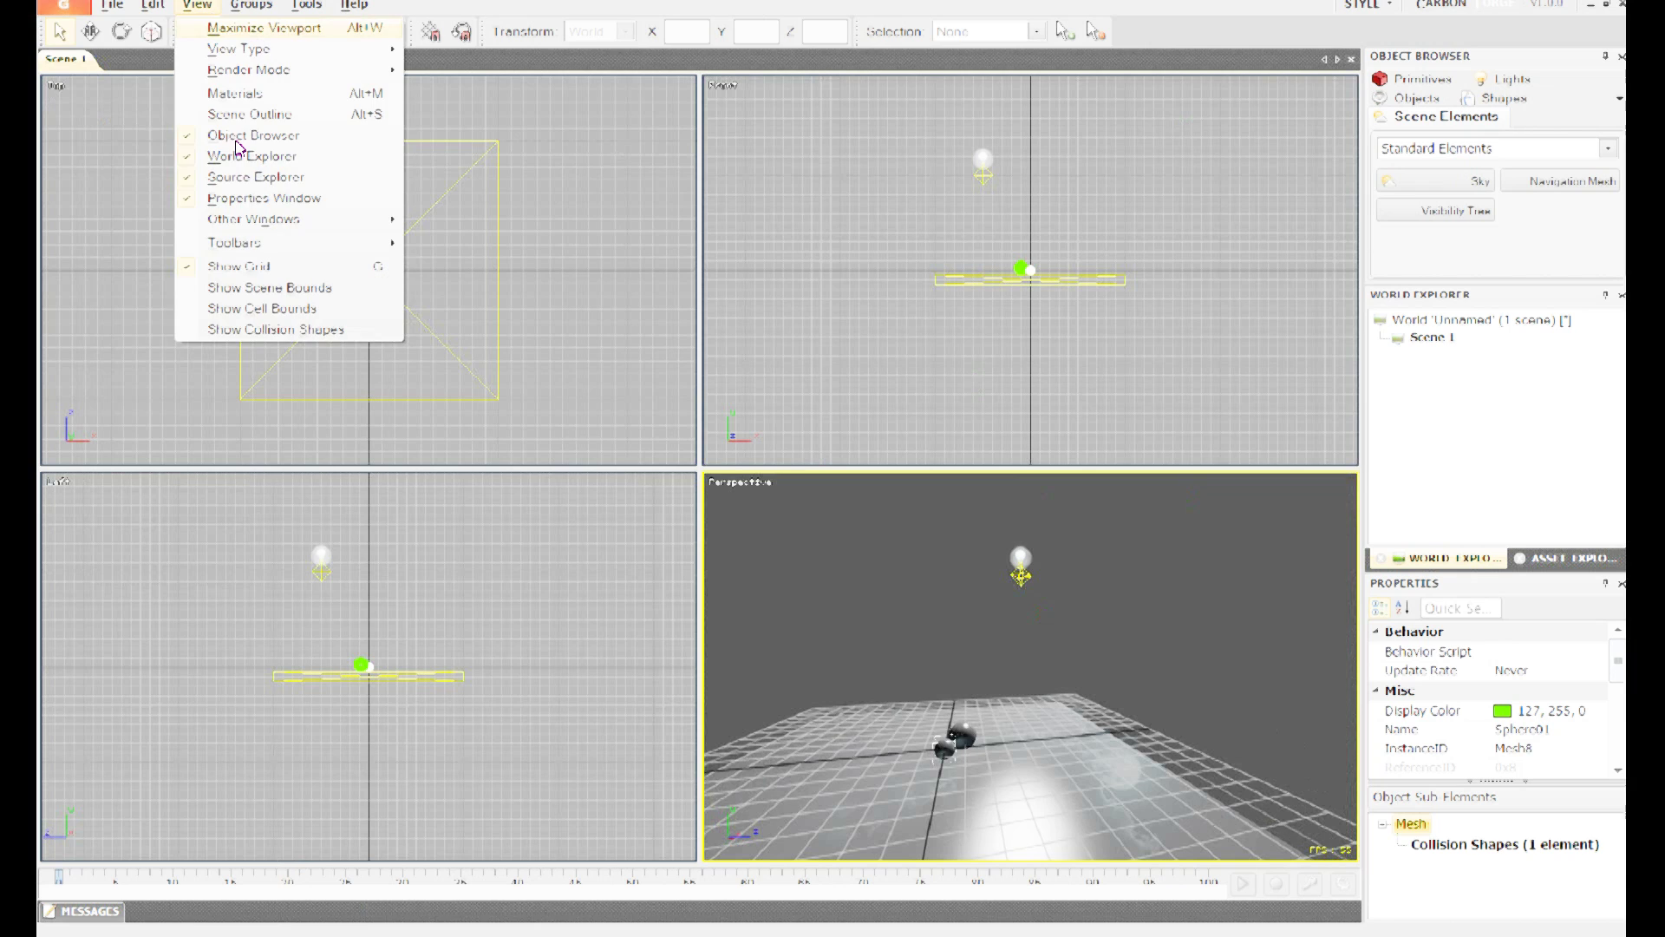
left_click(1456, 324)
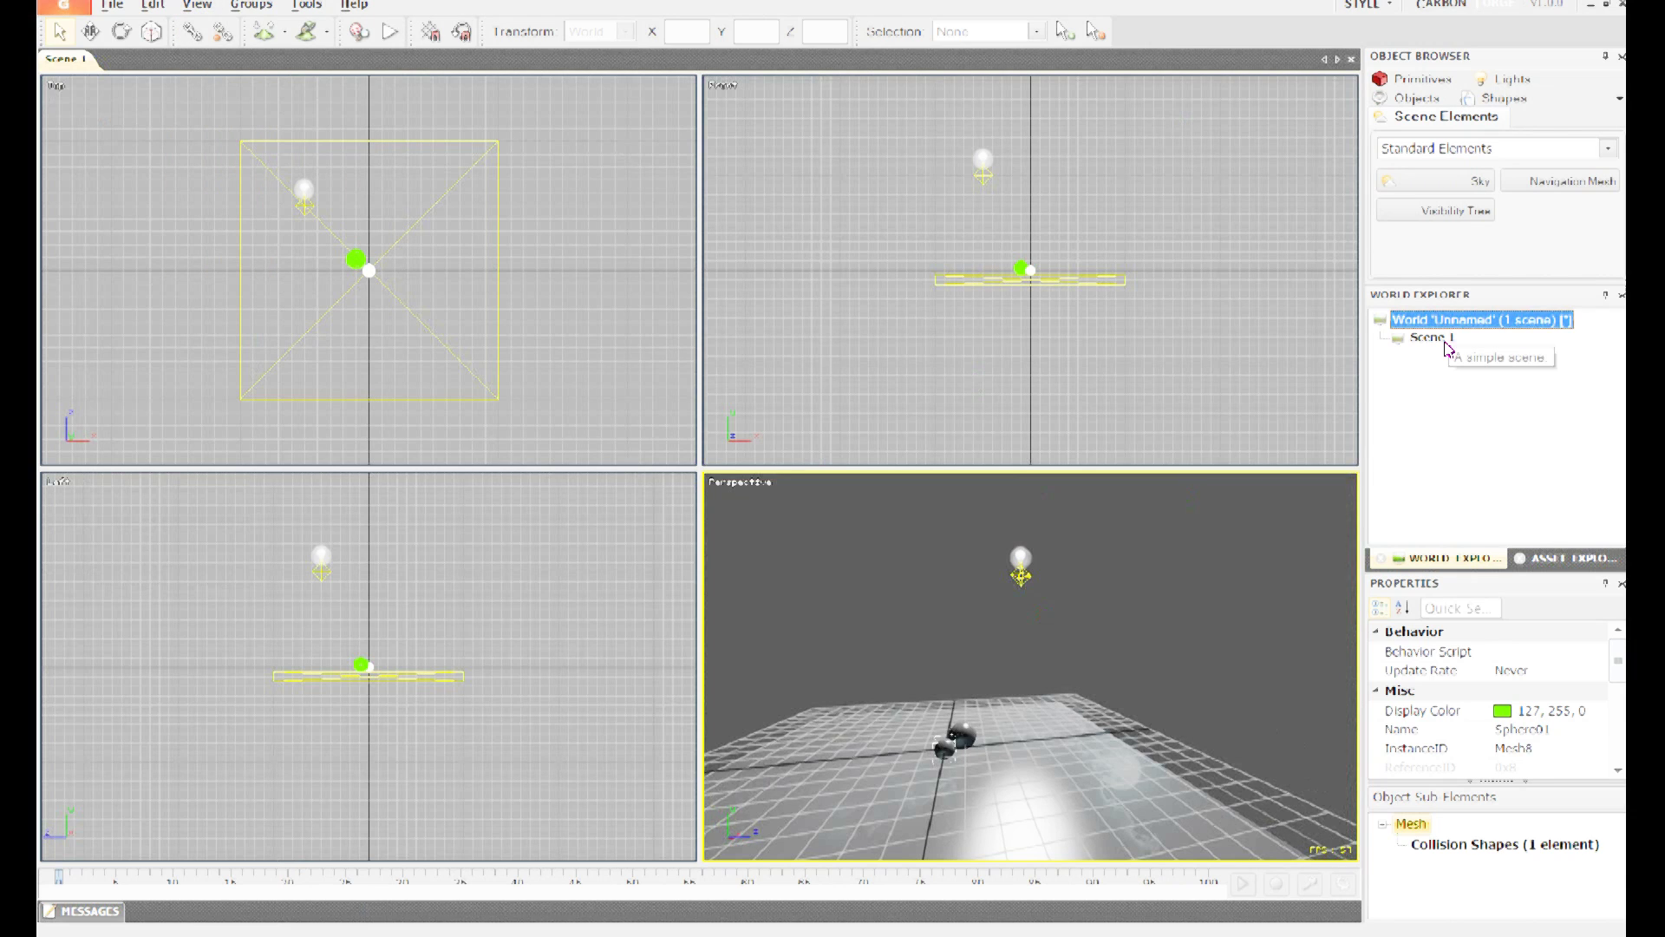
left_click(1432, 338)
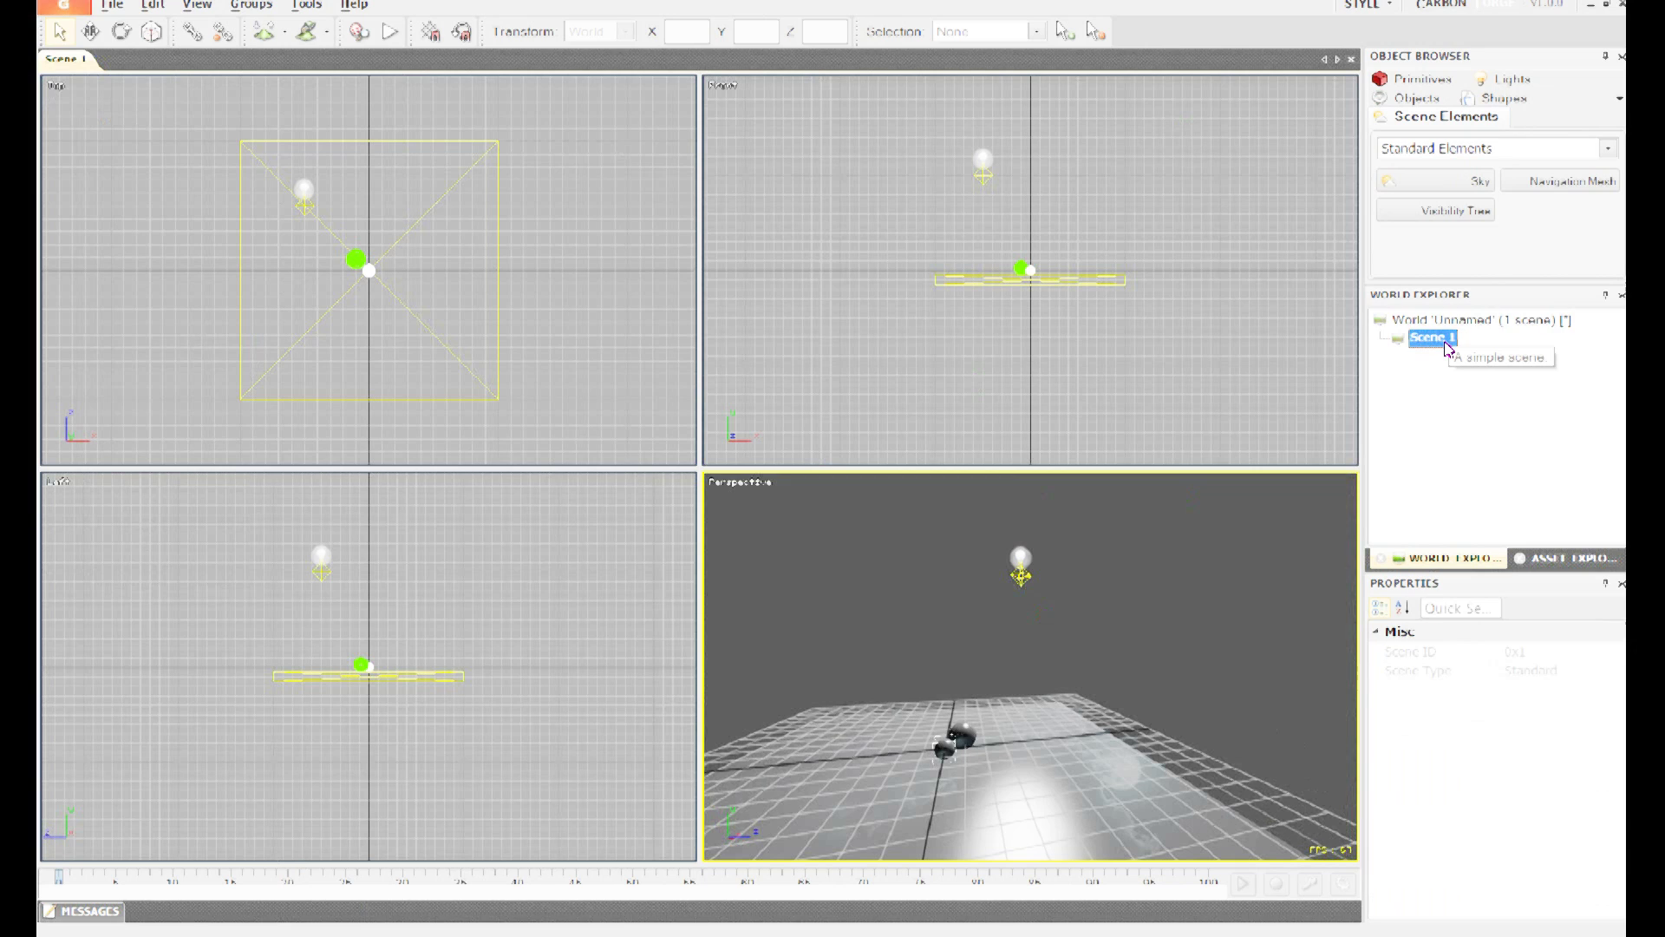
right_click(1447, 349)
left_click(1426, 369)
left_click(1439, 321)
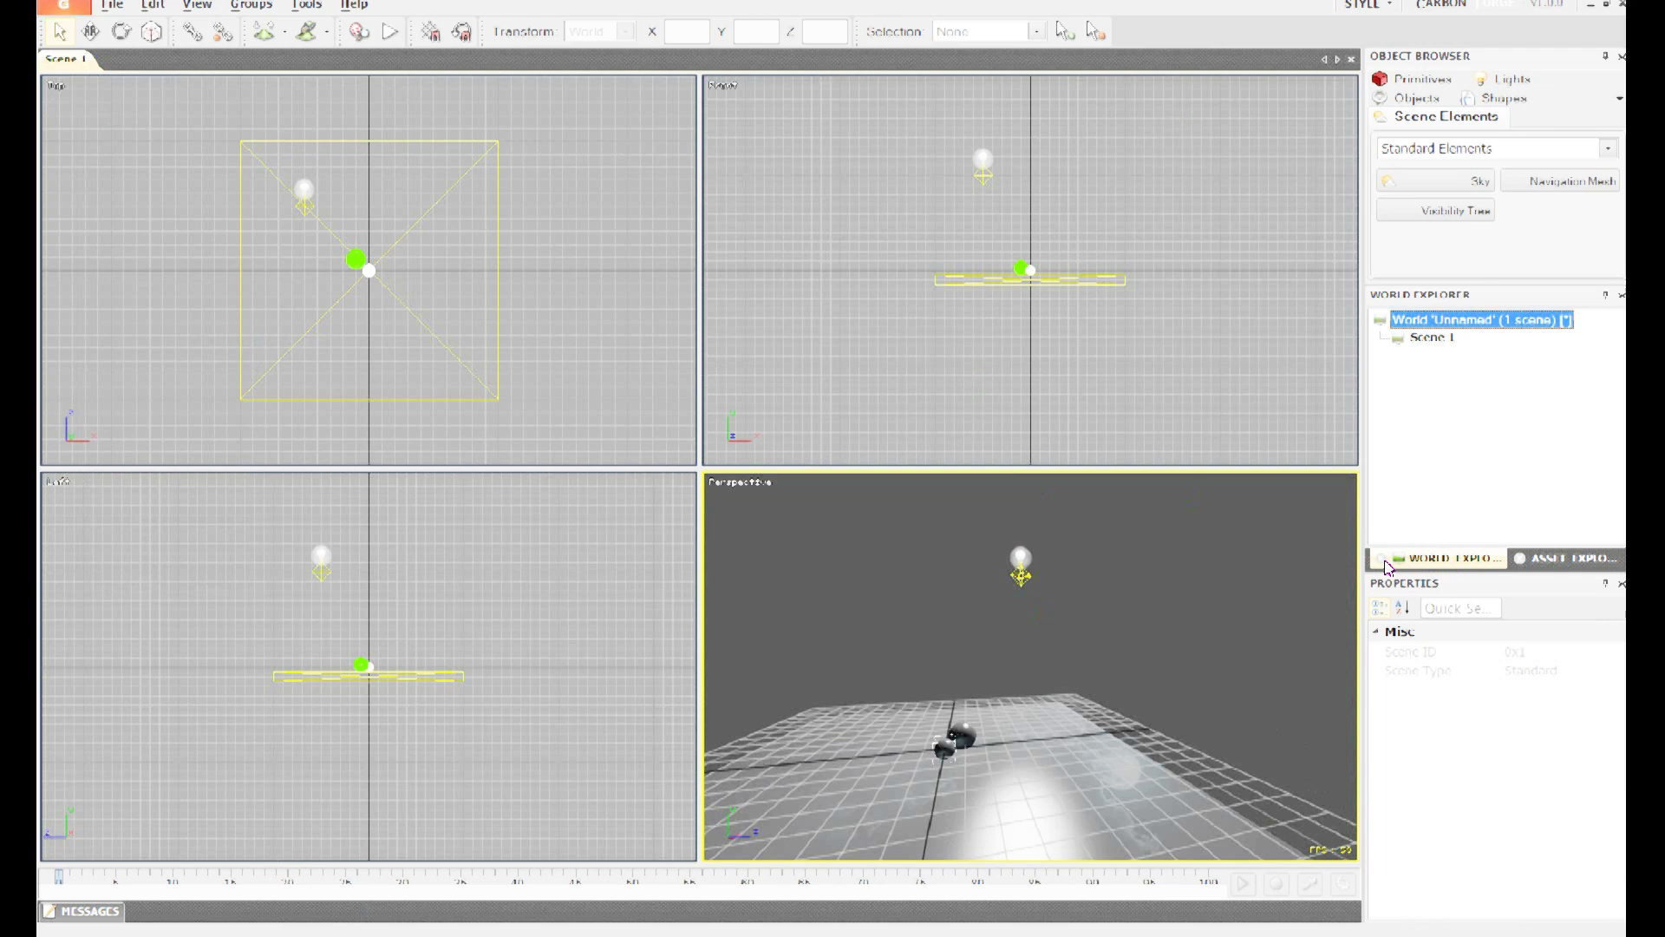
left_click(1546, 560)
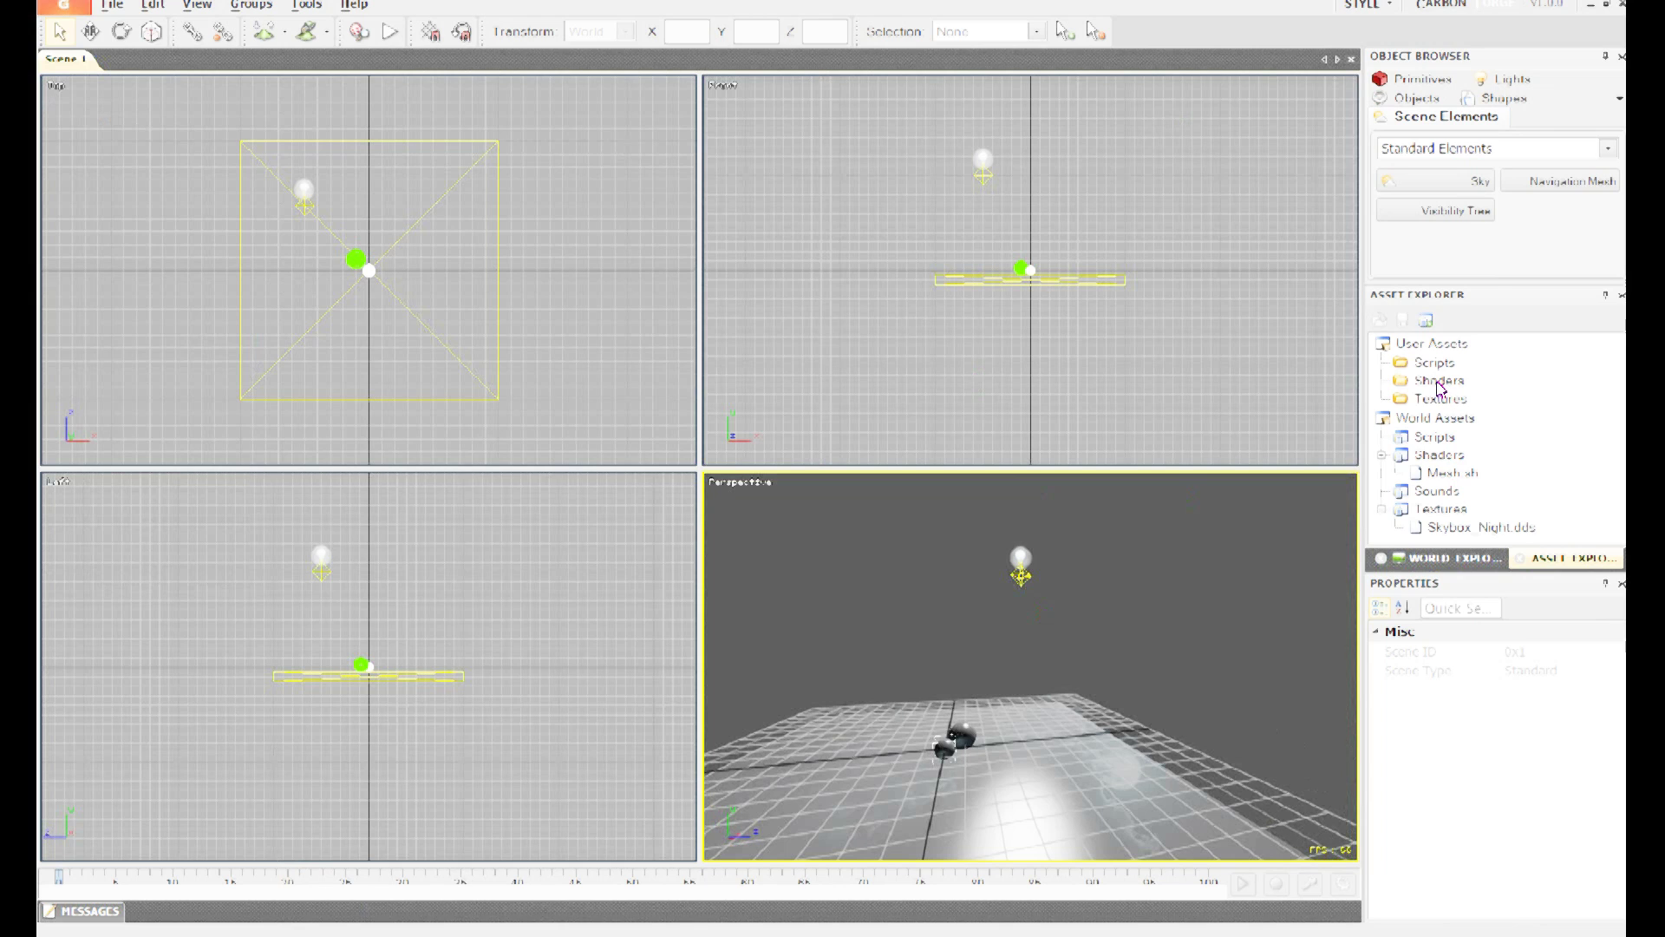
left_click(1592, 443)
left_click(1445, 528)
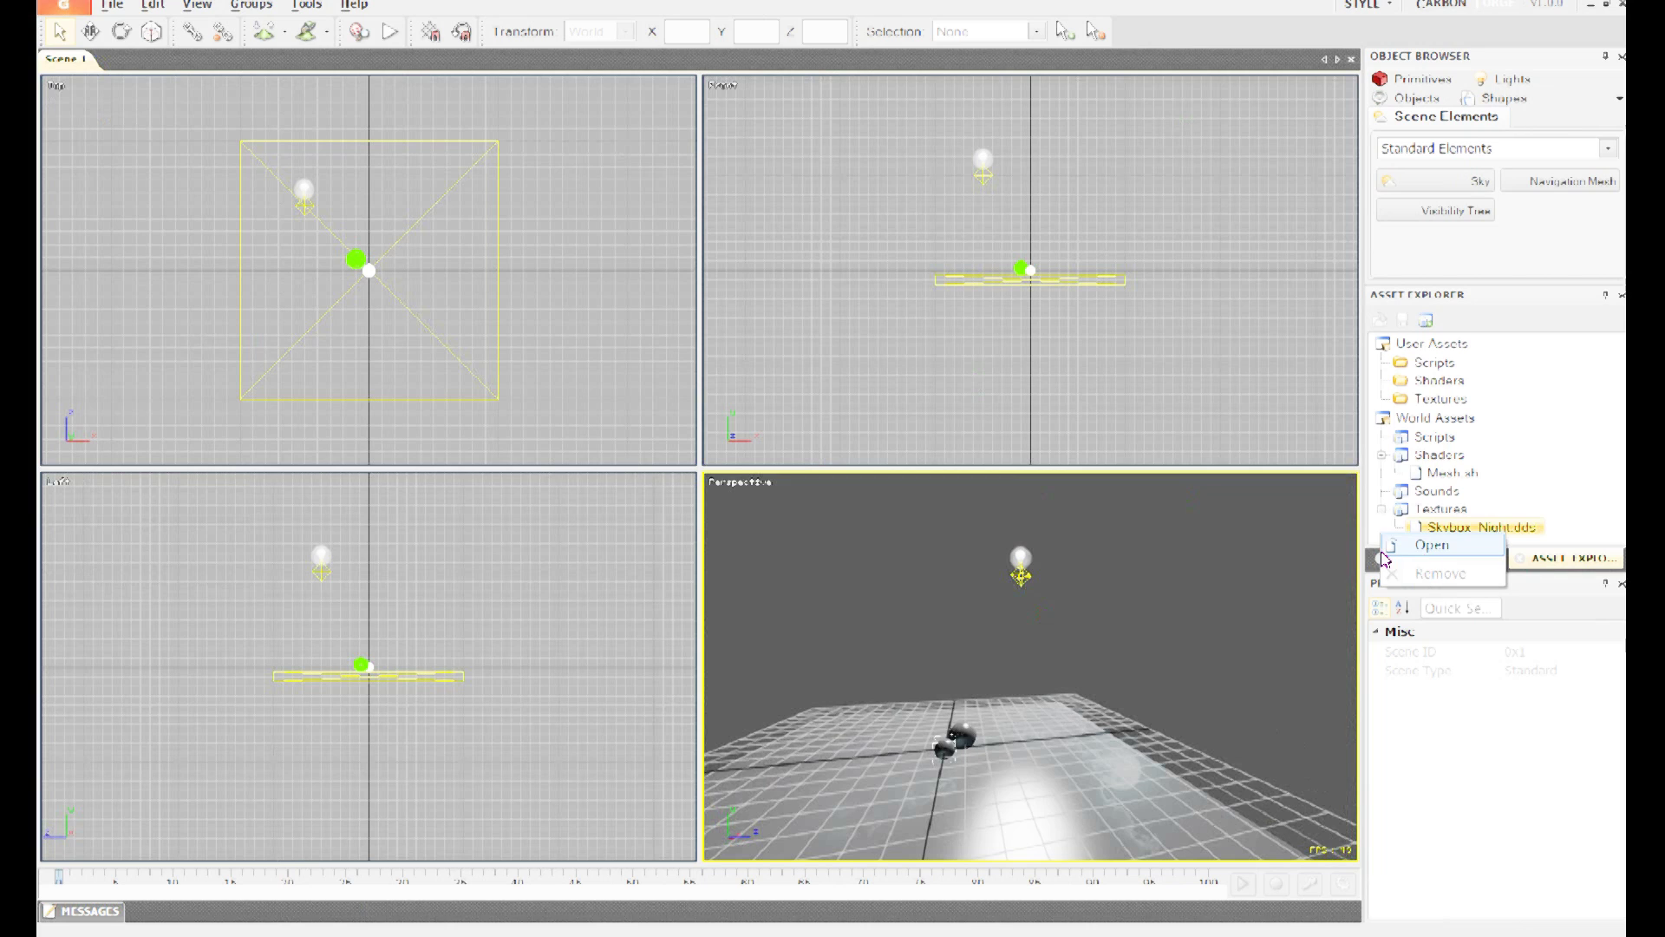
left_click(1413, 560)
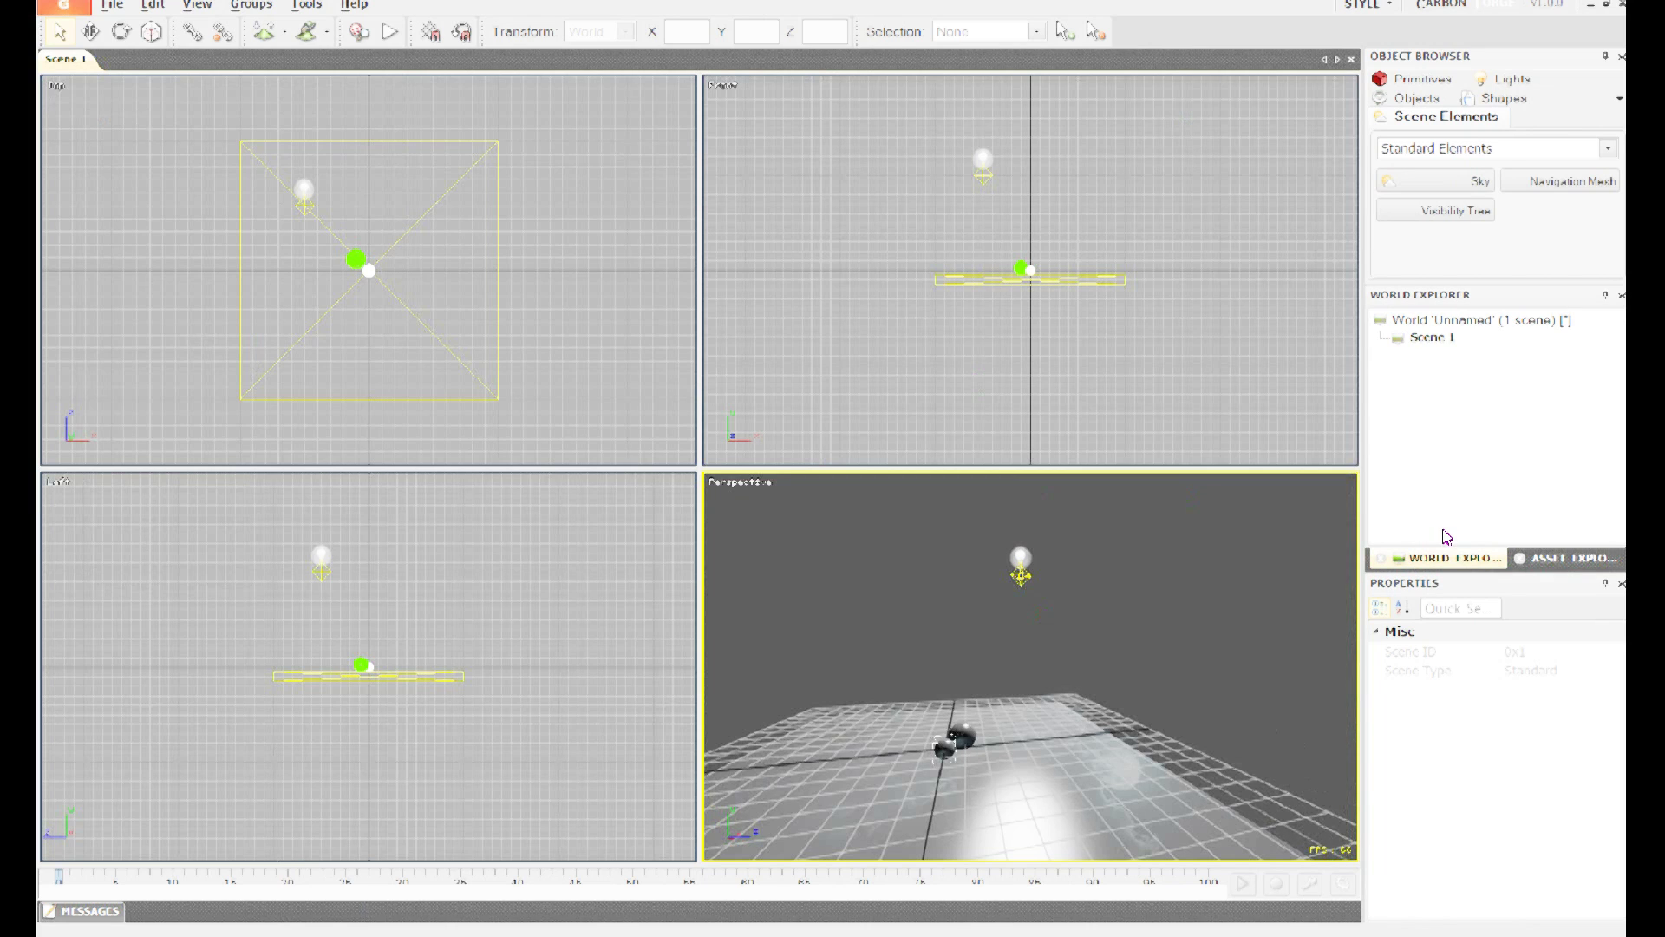
left_click(198, 7)
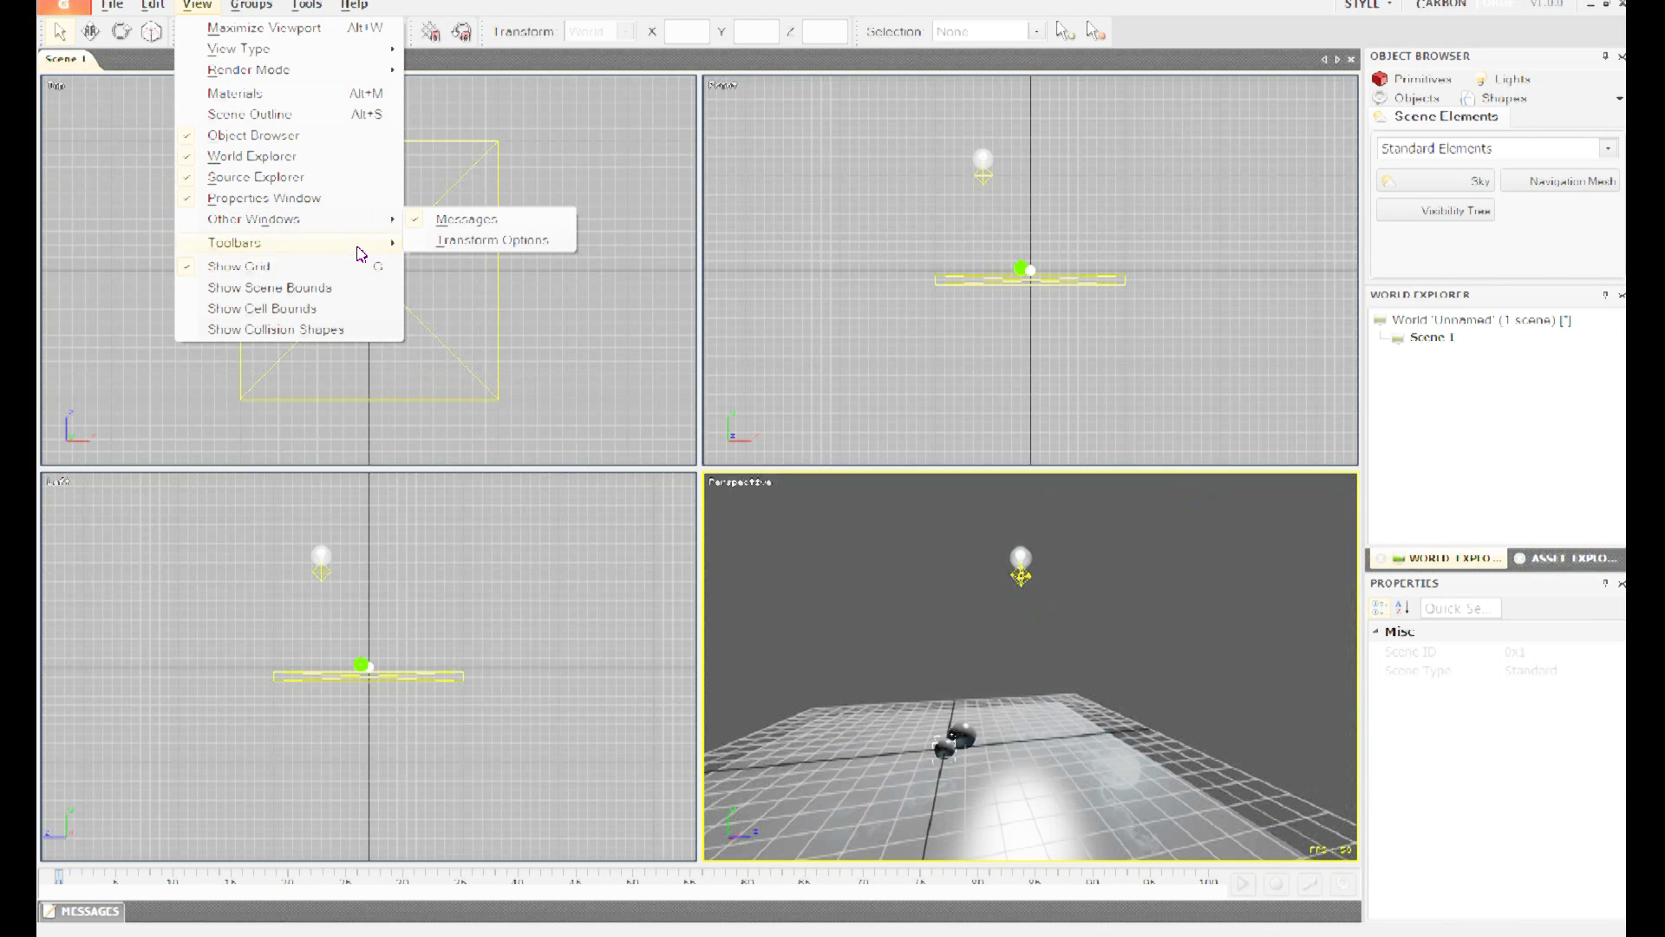
mouse_move(234, 242)
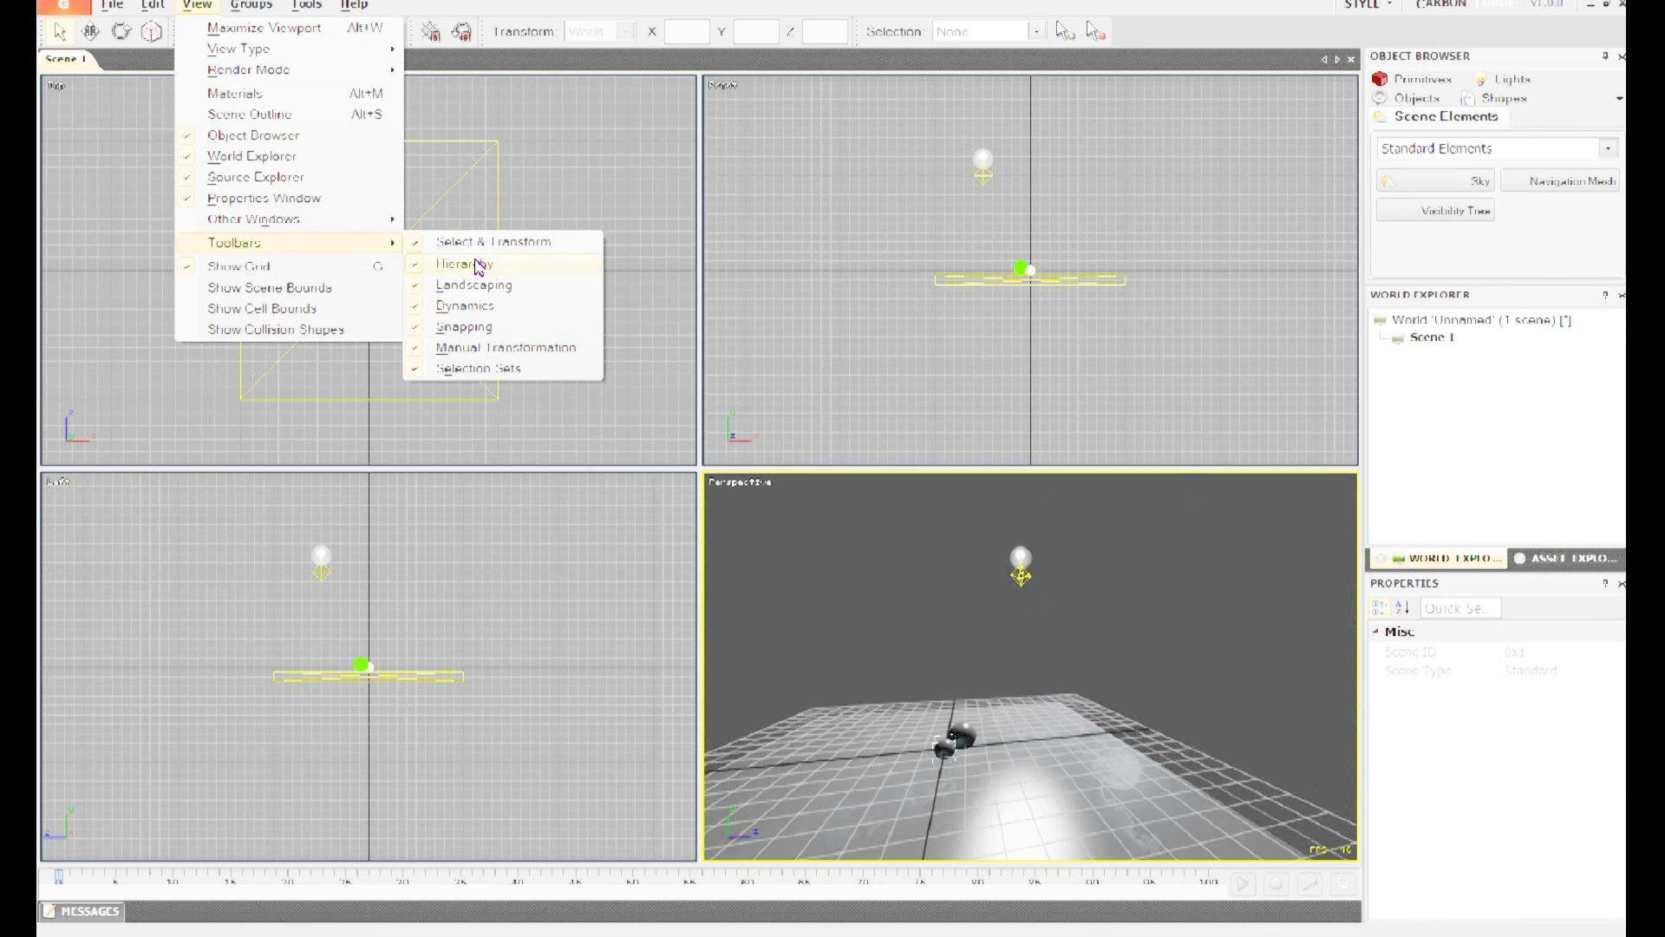
left_click(407, 46)
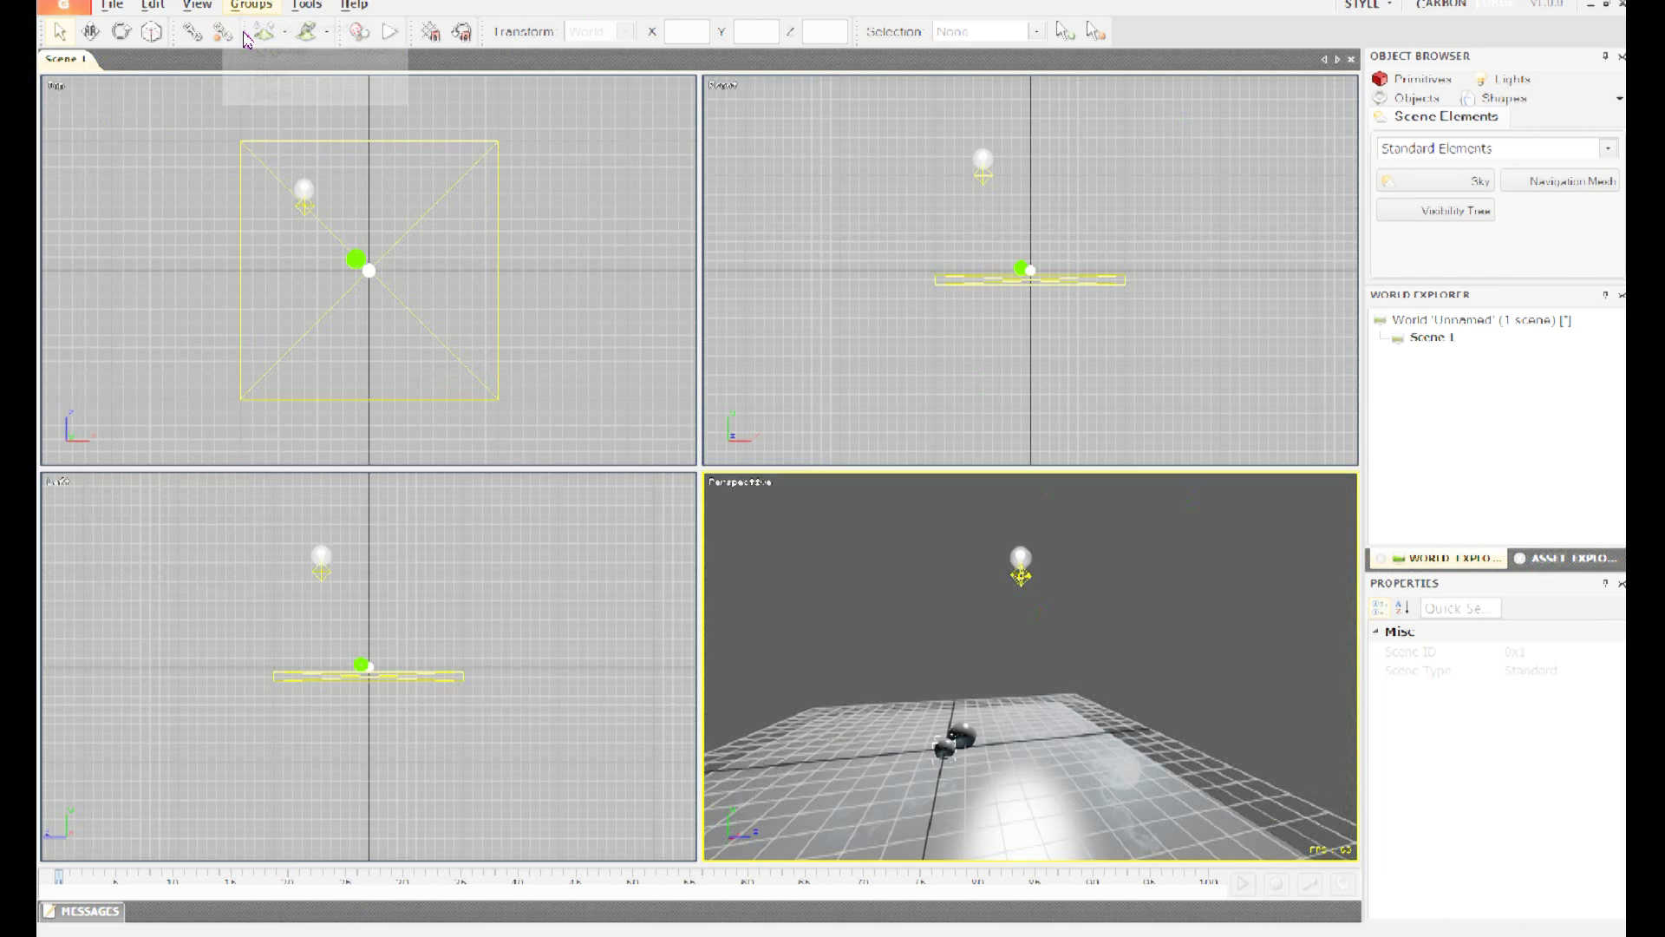
left_click(250, 6)
left_click(303, 16)
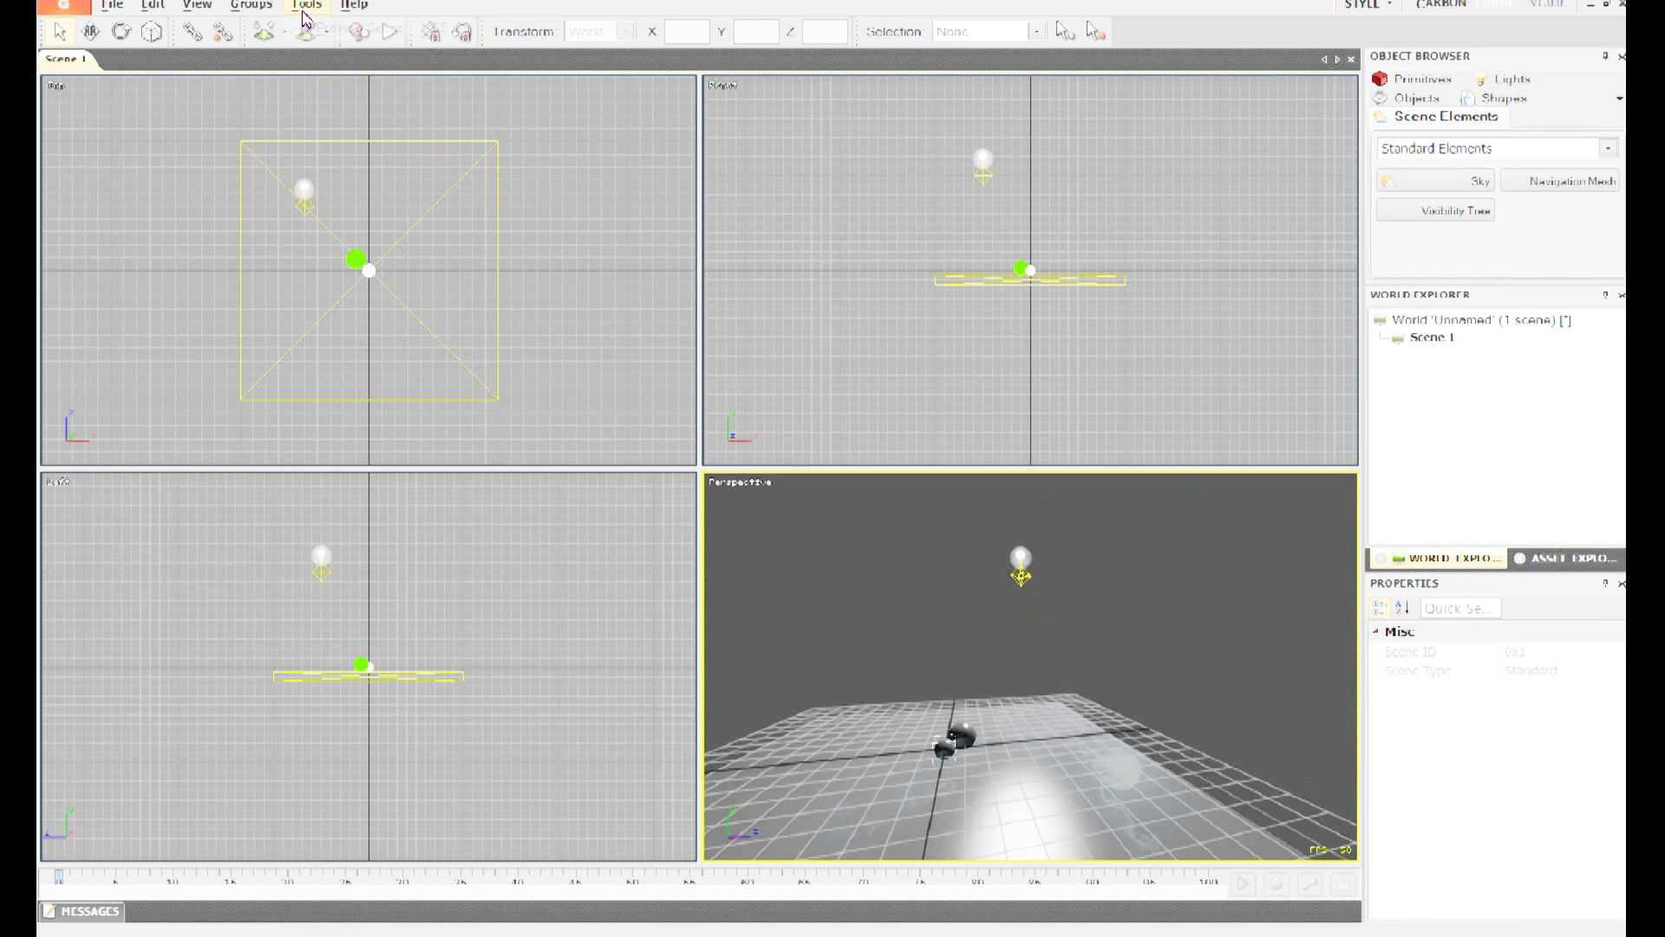
left_click(352, 5)
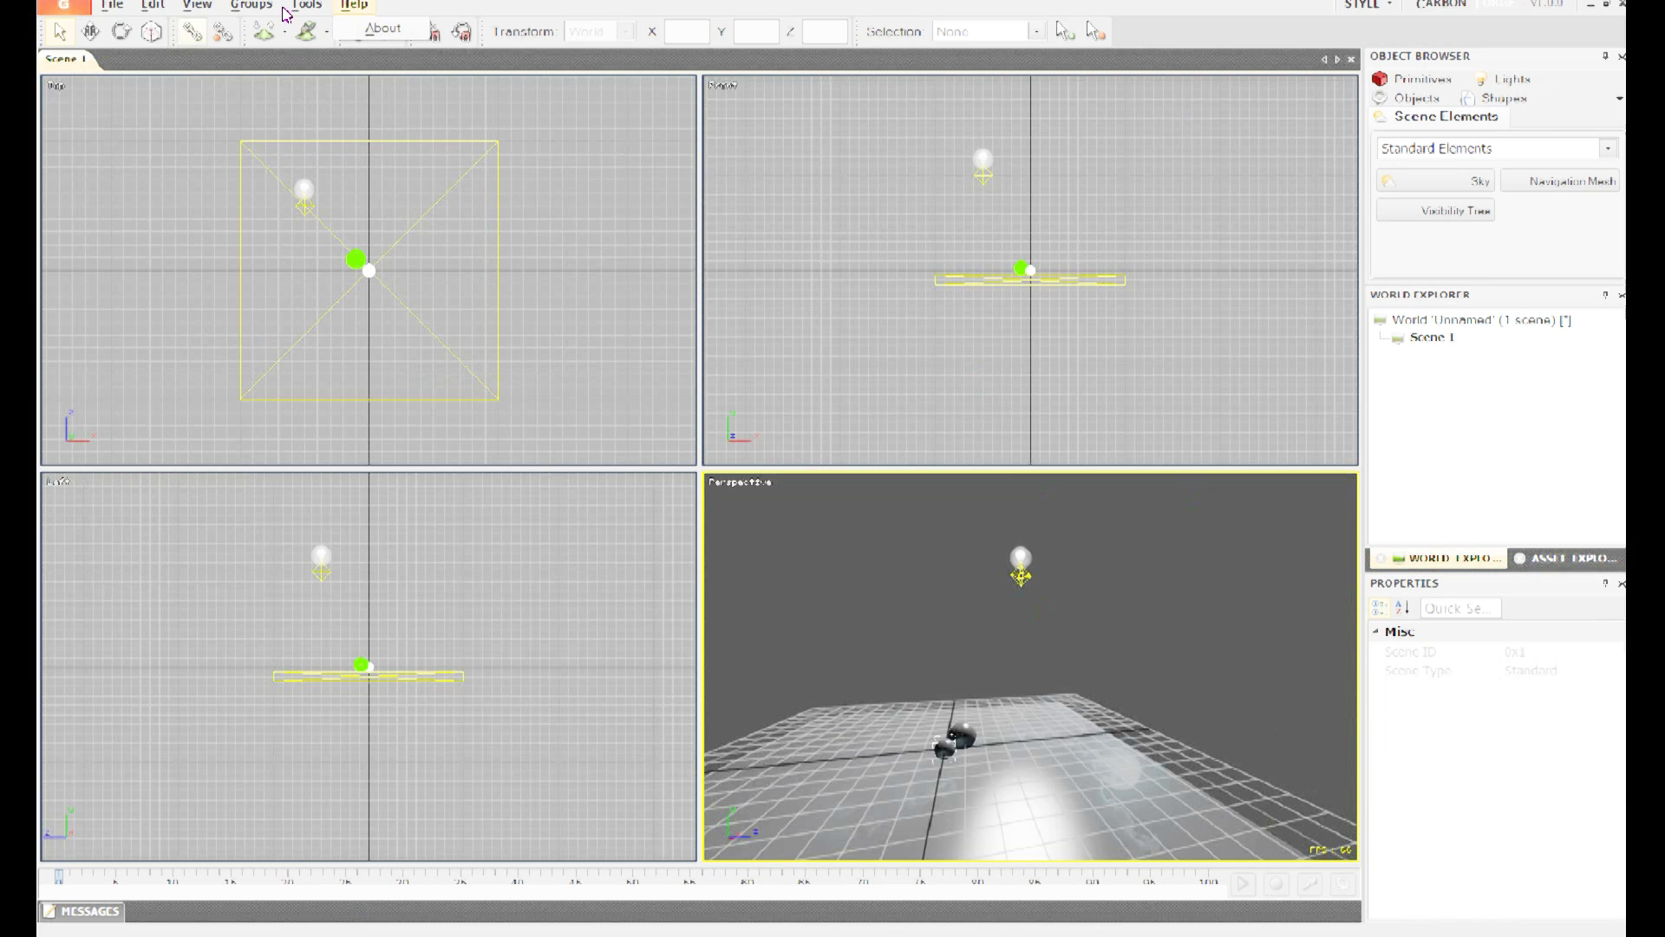
left_click(65, 33)
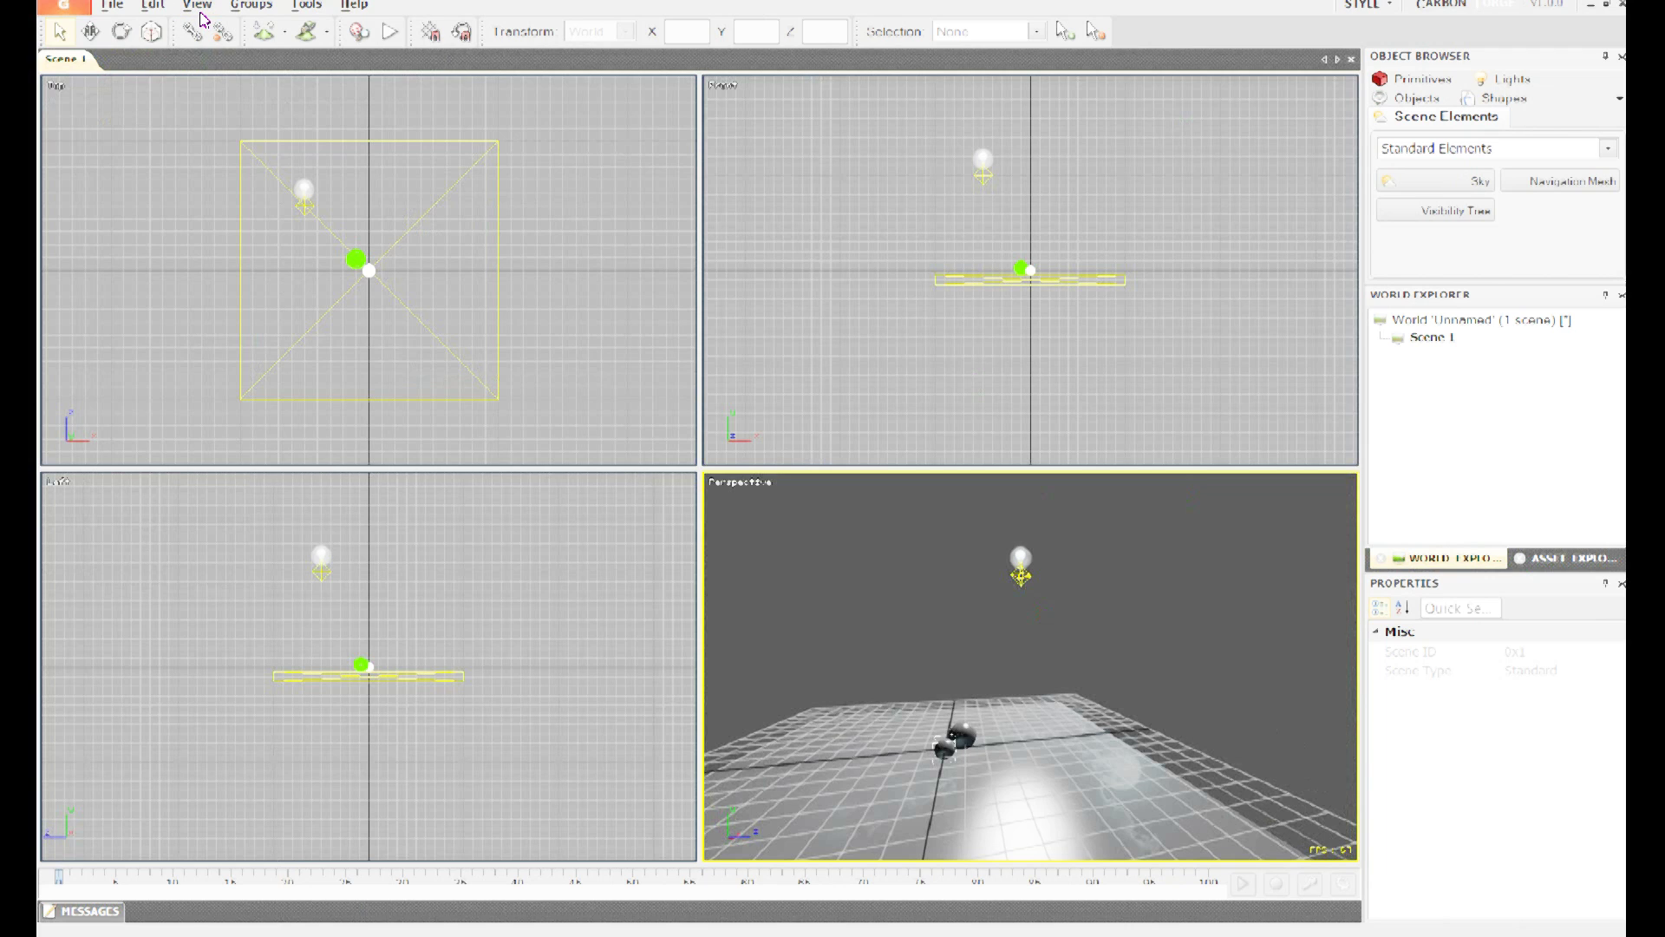
left_click(198, 6)
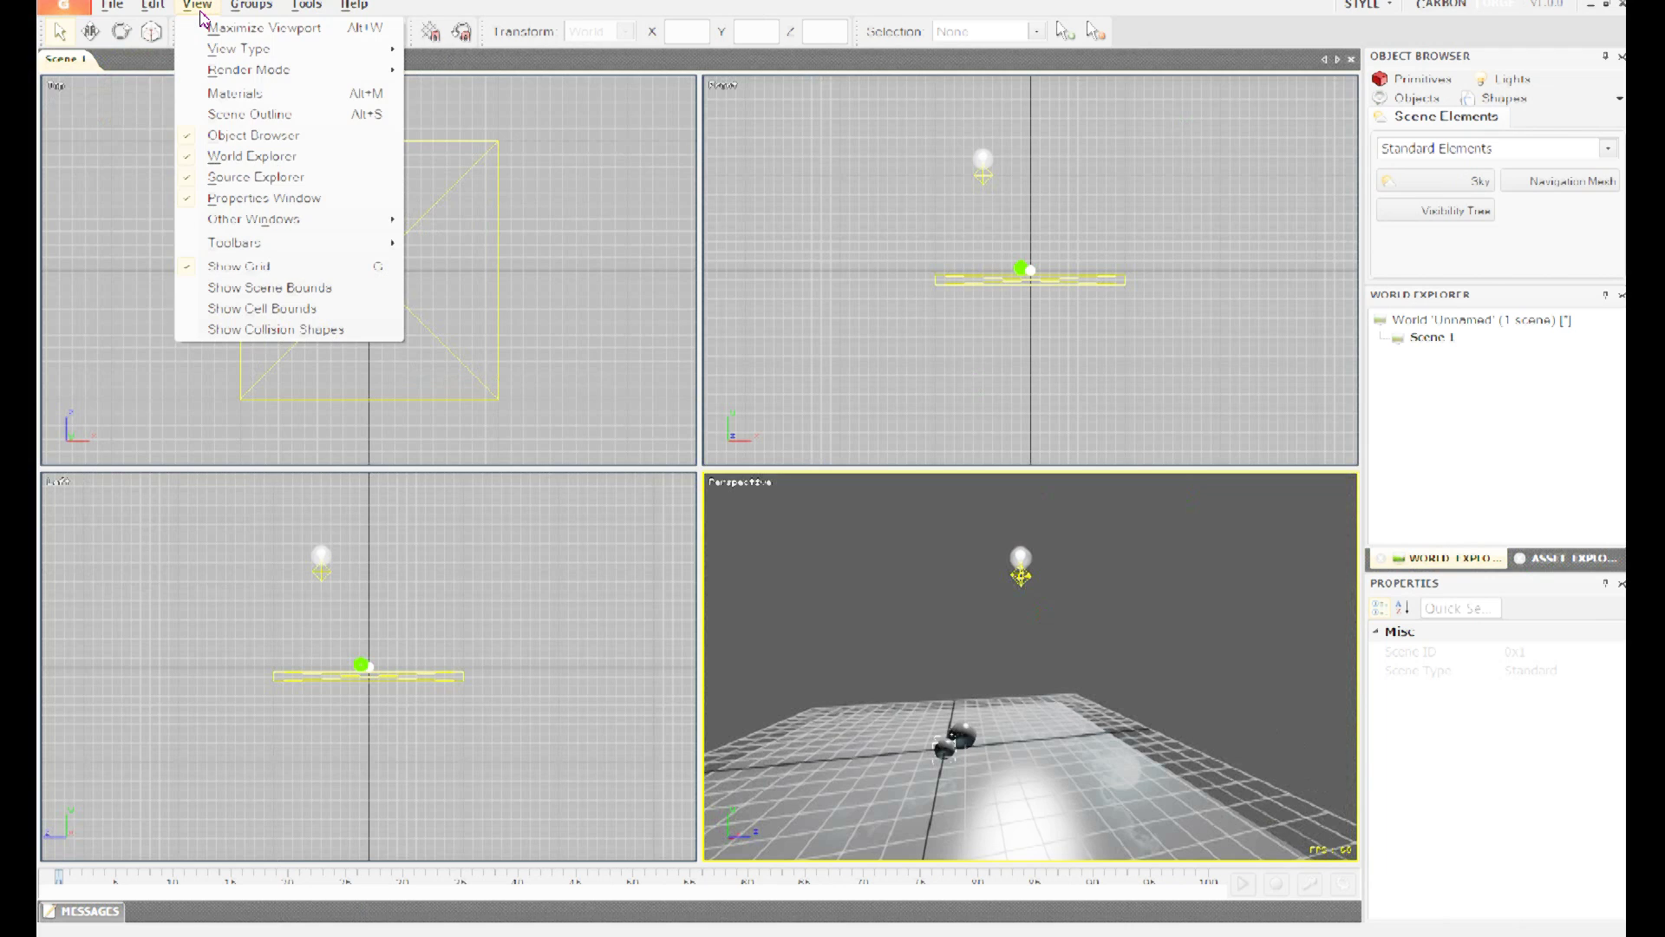
left_click(246, 115)
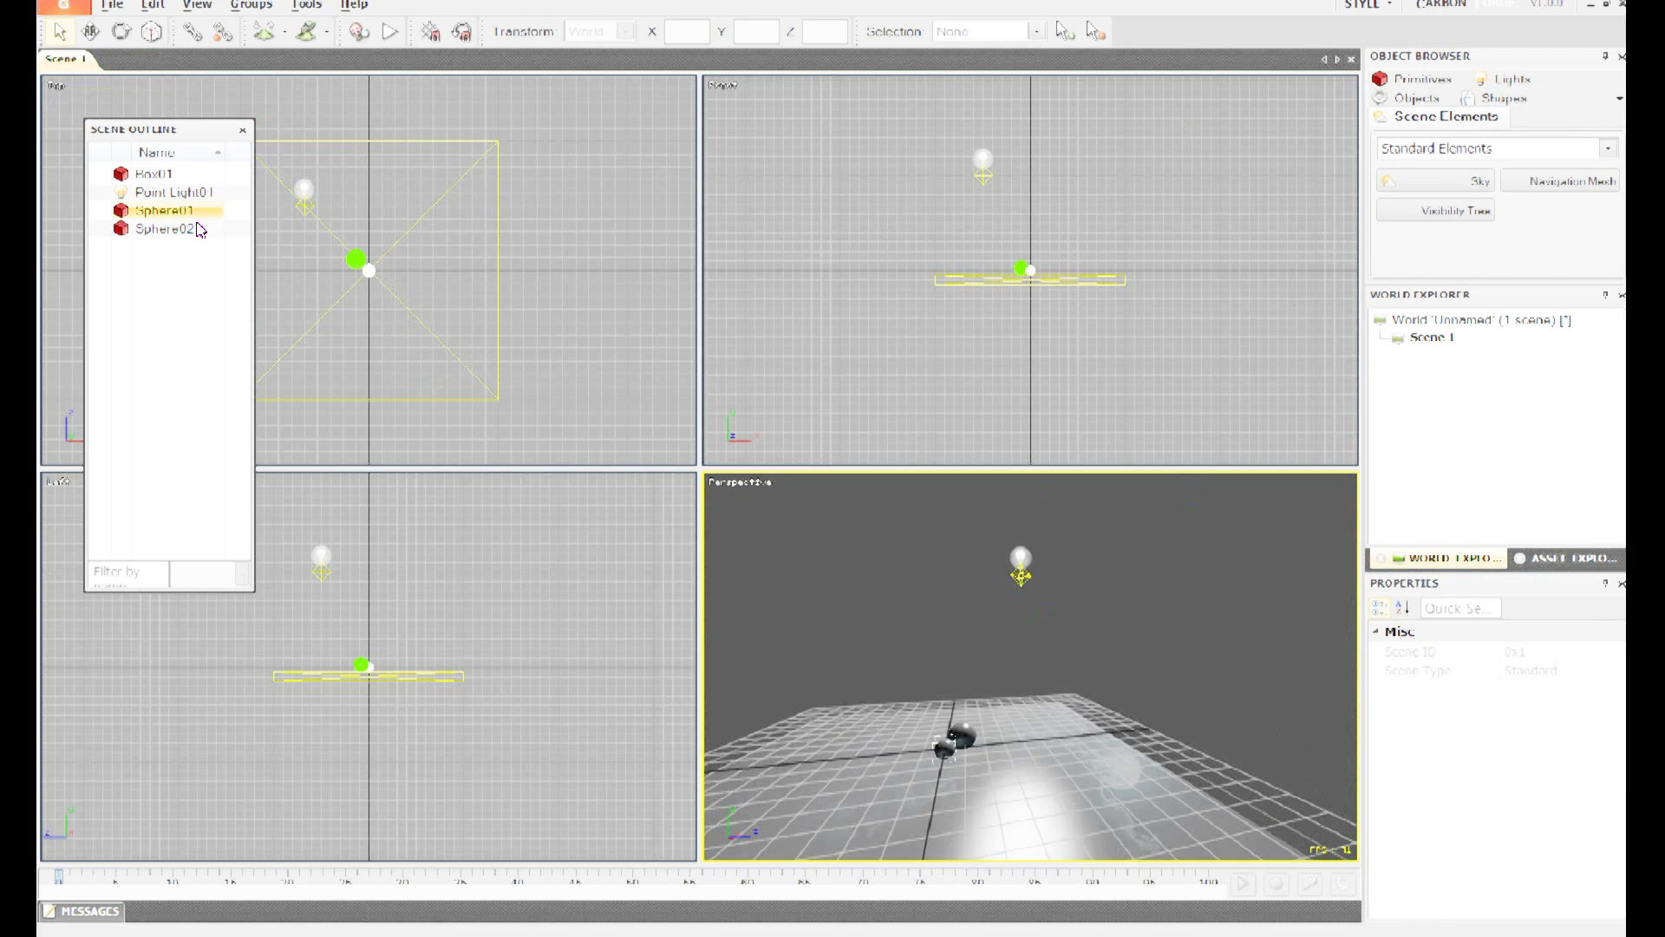
left_click(244, 130)
left_click(196, 7)
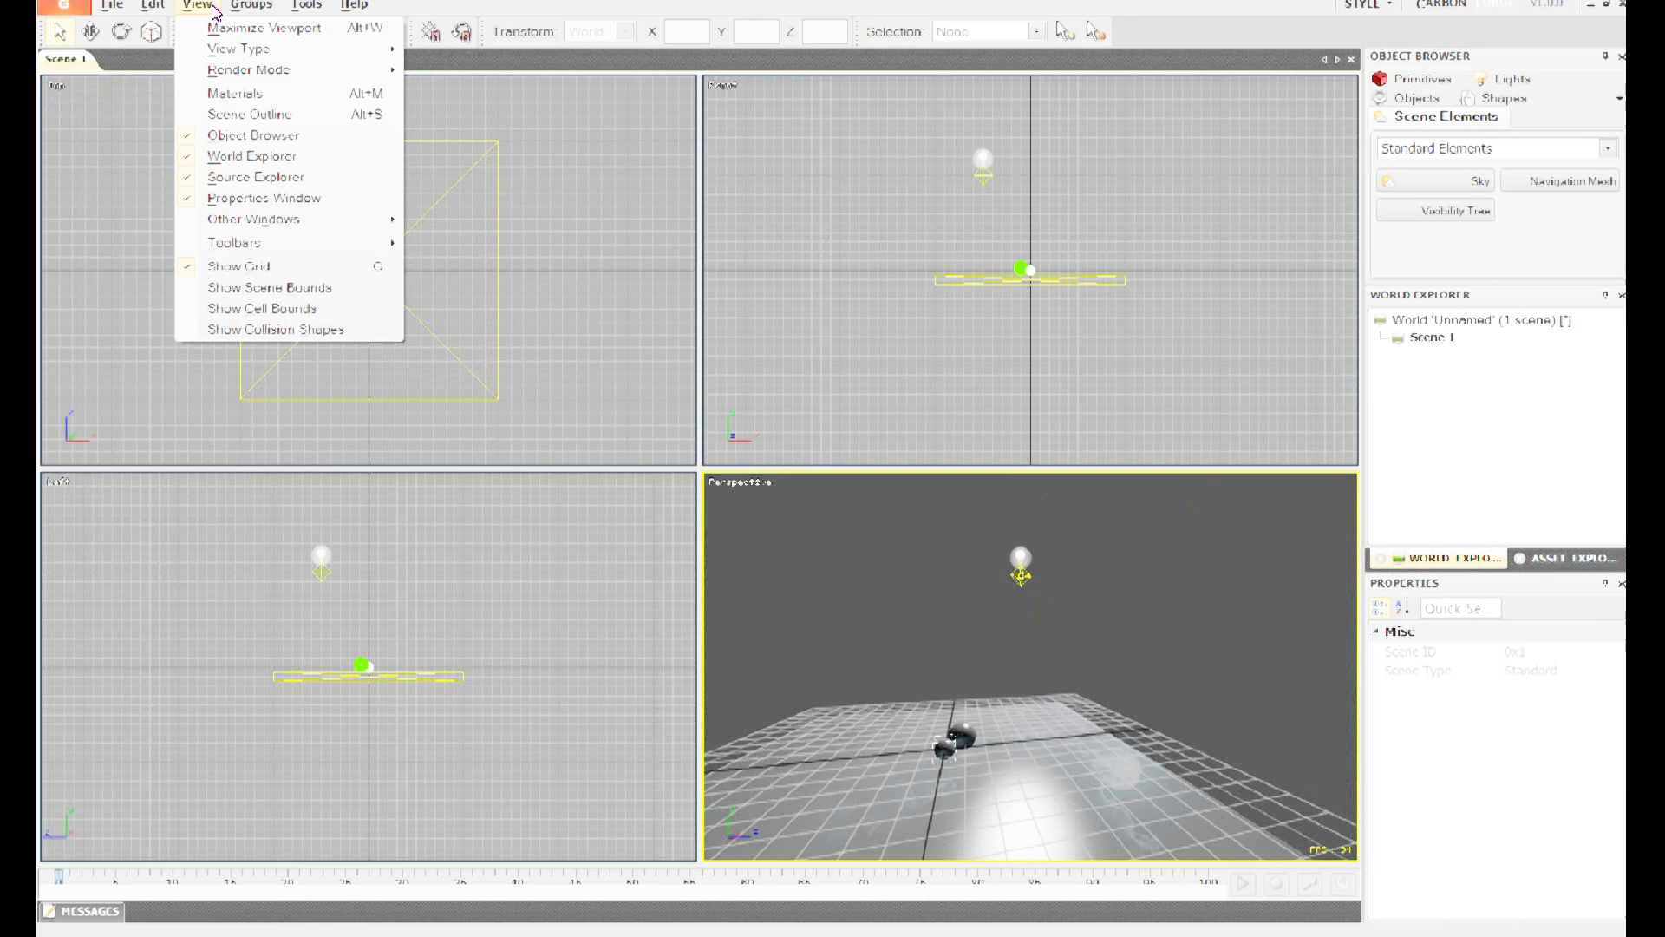
left_click(254, 6)
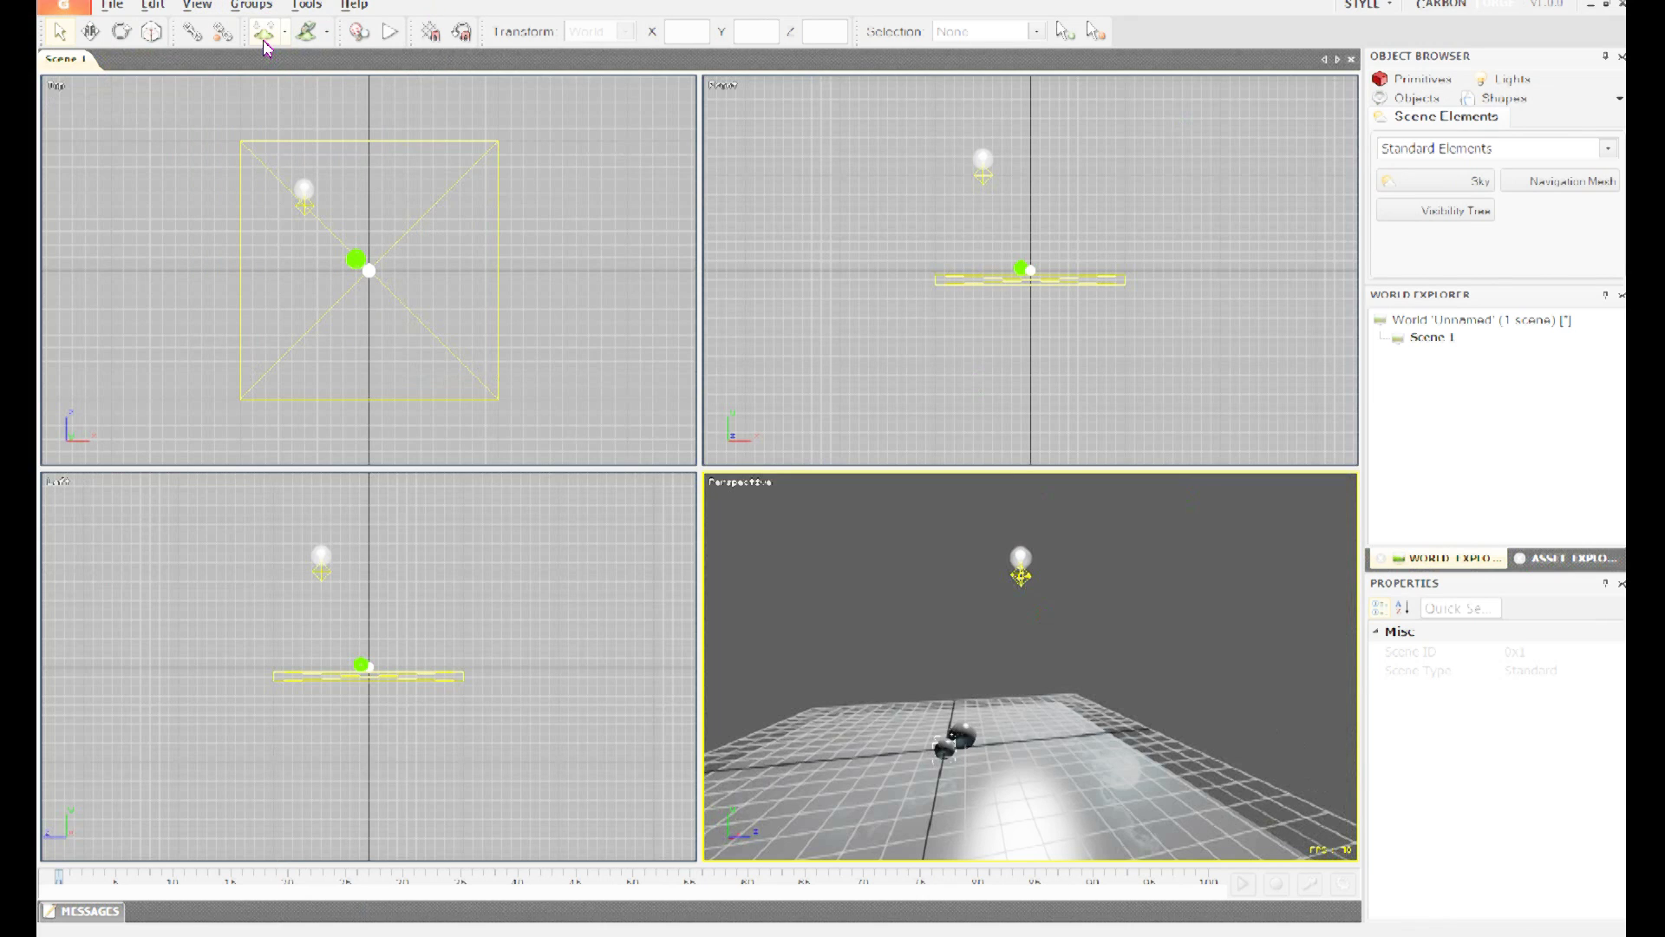
Step: Tilt the view, select Box01, check the Paint/Erase flyout and enable grid snapping
middle_click_drag(1009, 680, 1008, 624)
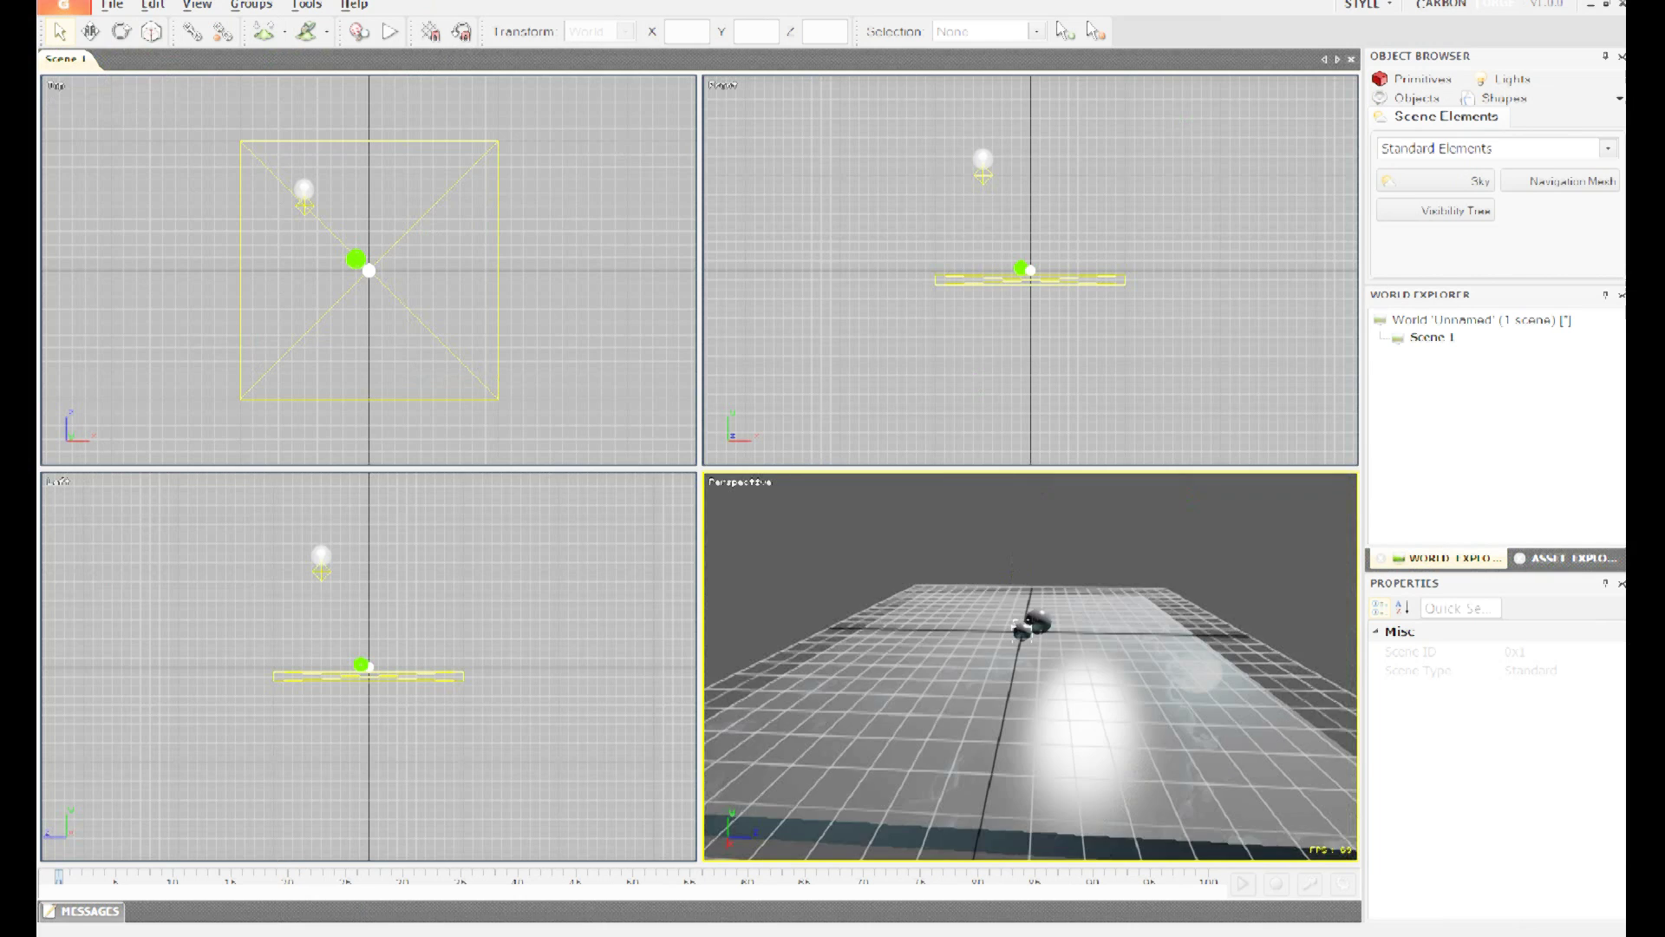
left_click(957, 753)
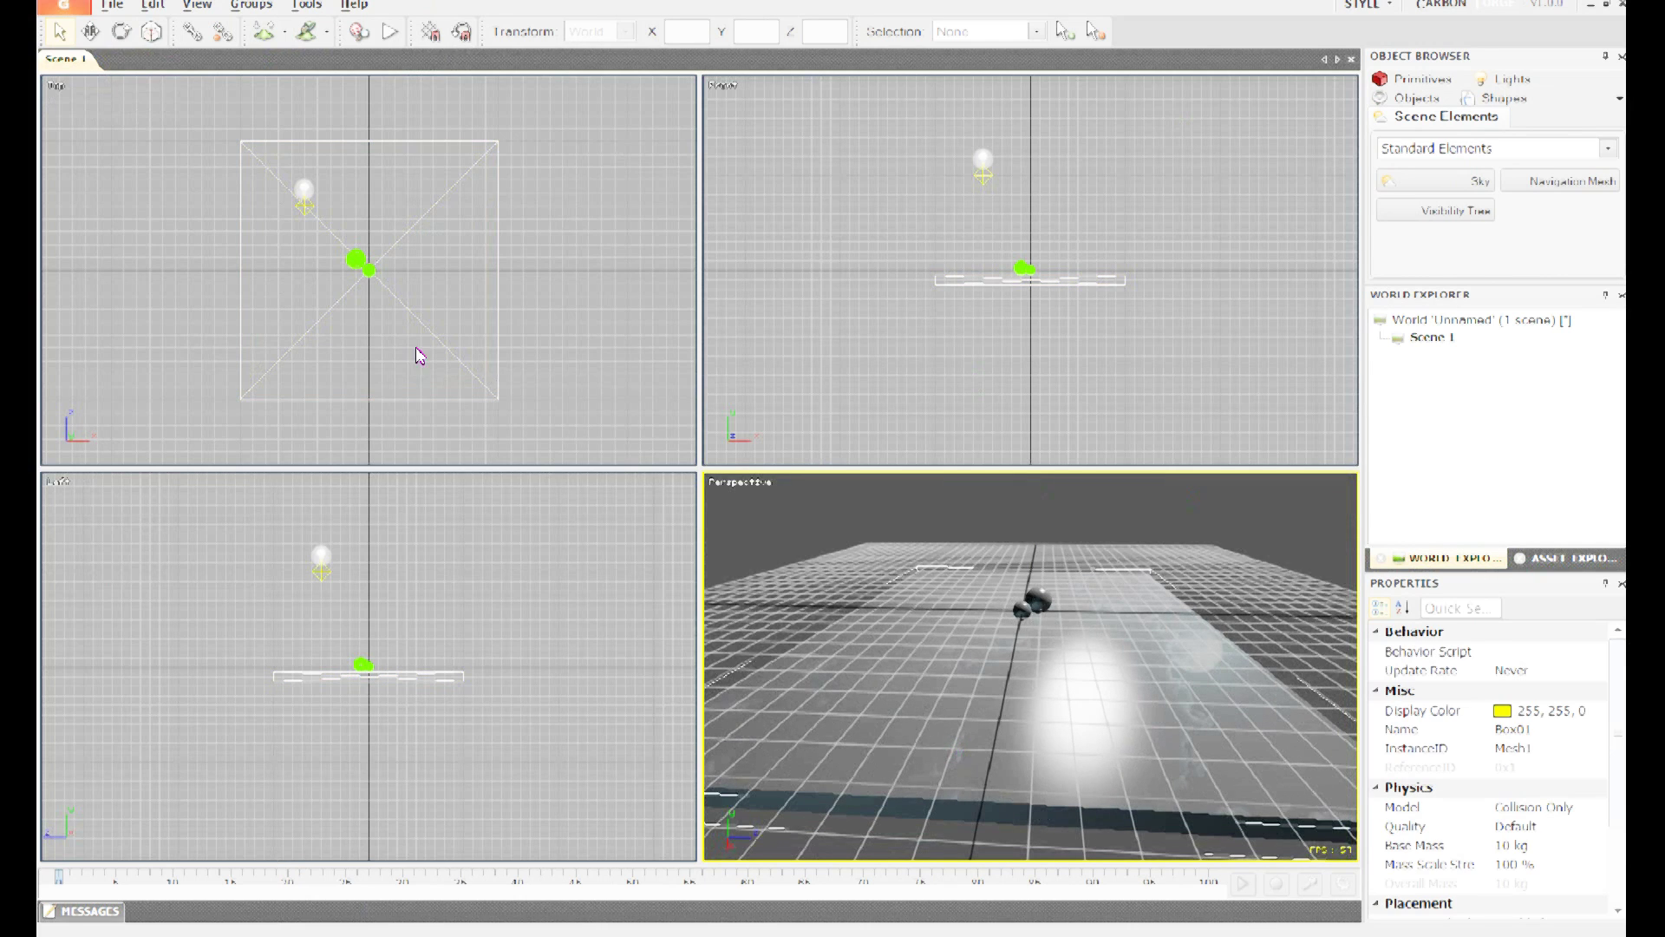
left_click(324, 36)
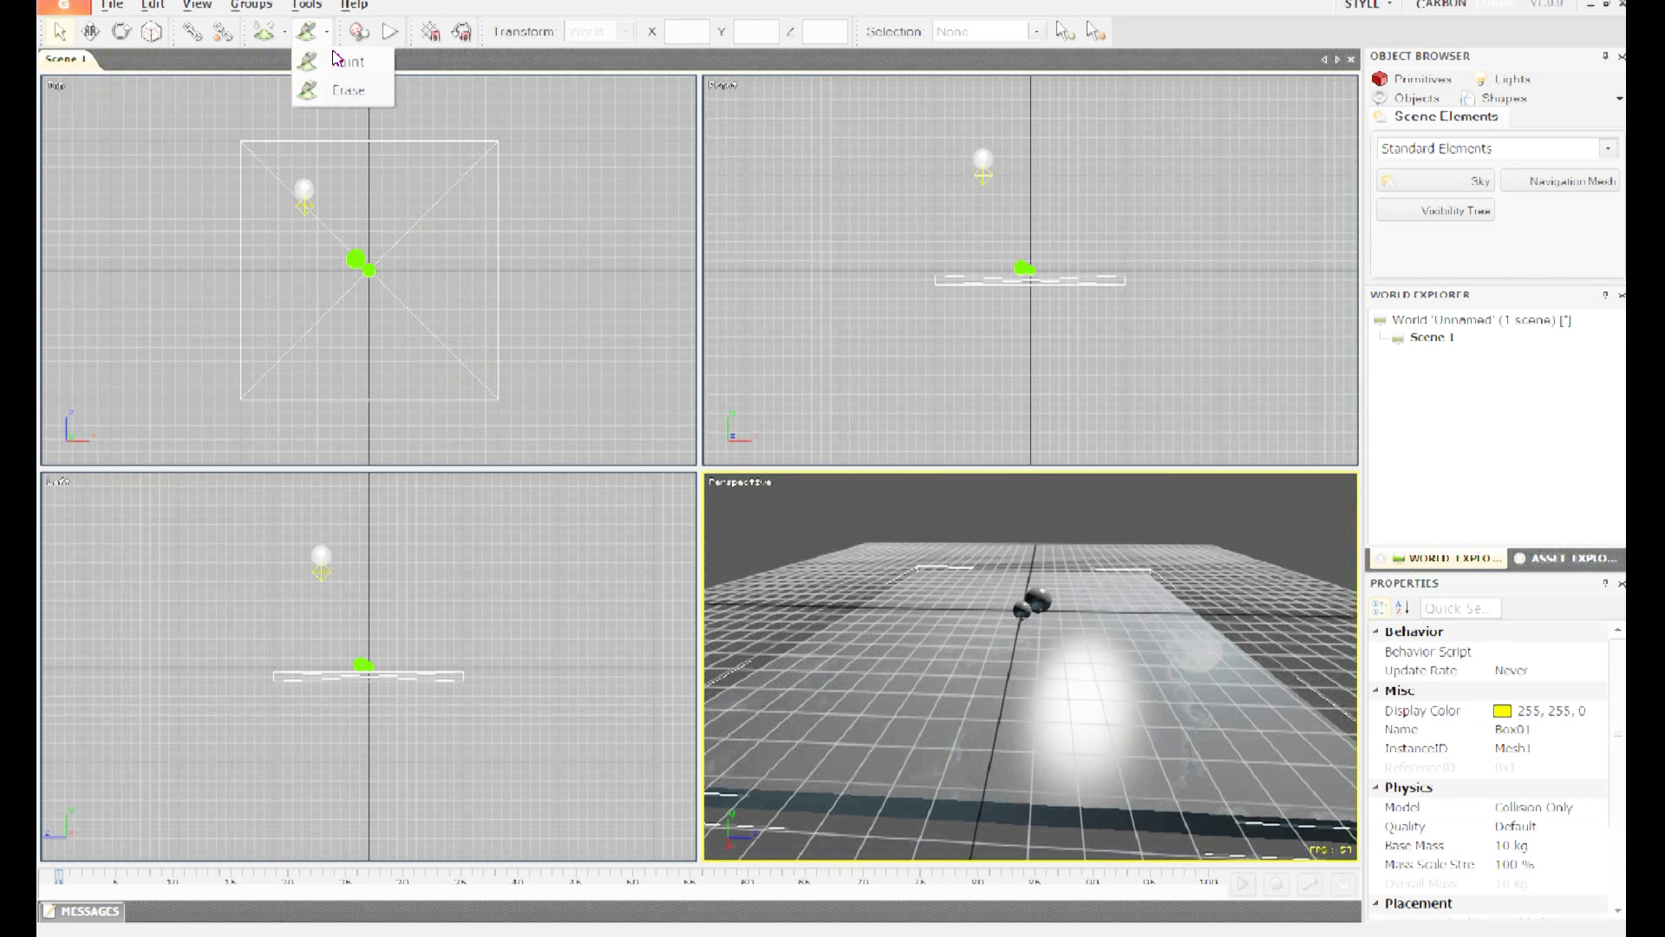
left_click(347, 92)
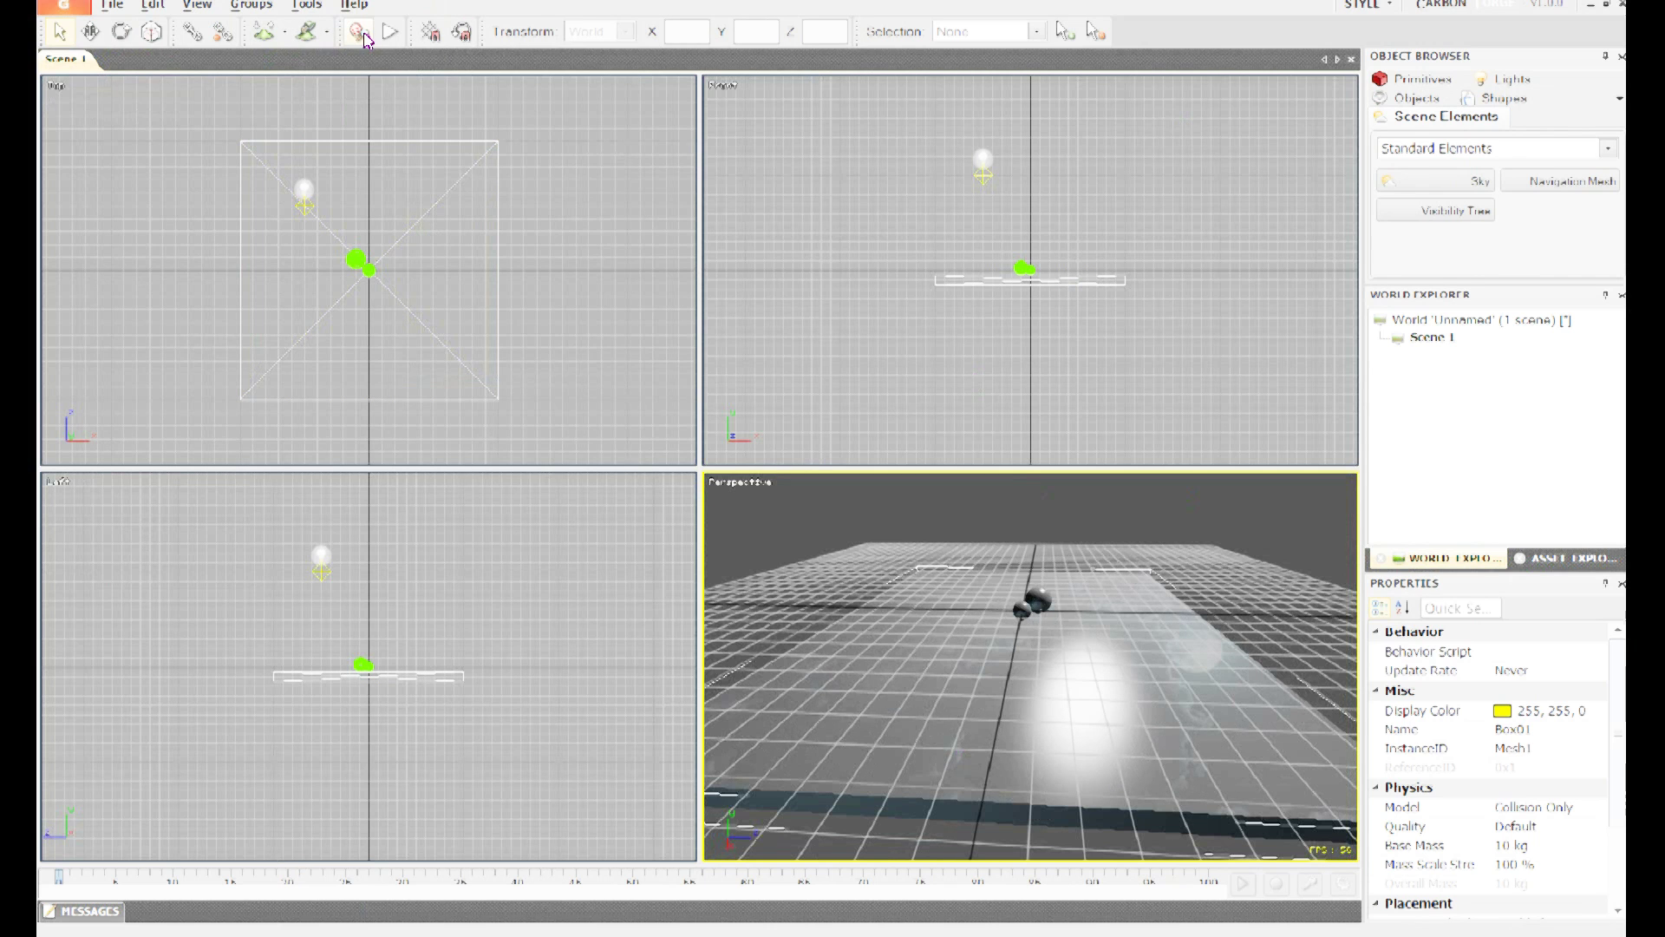
left_click(430, 34)
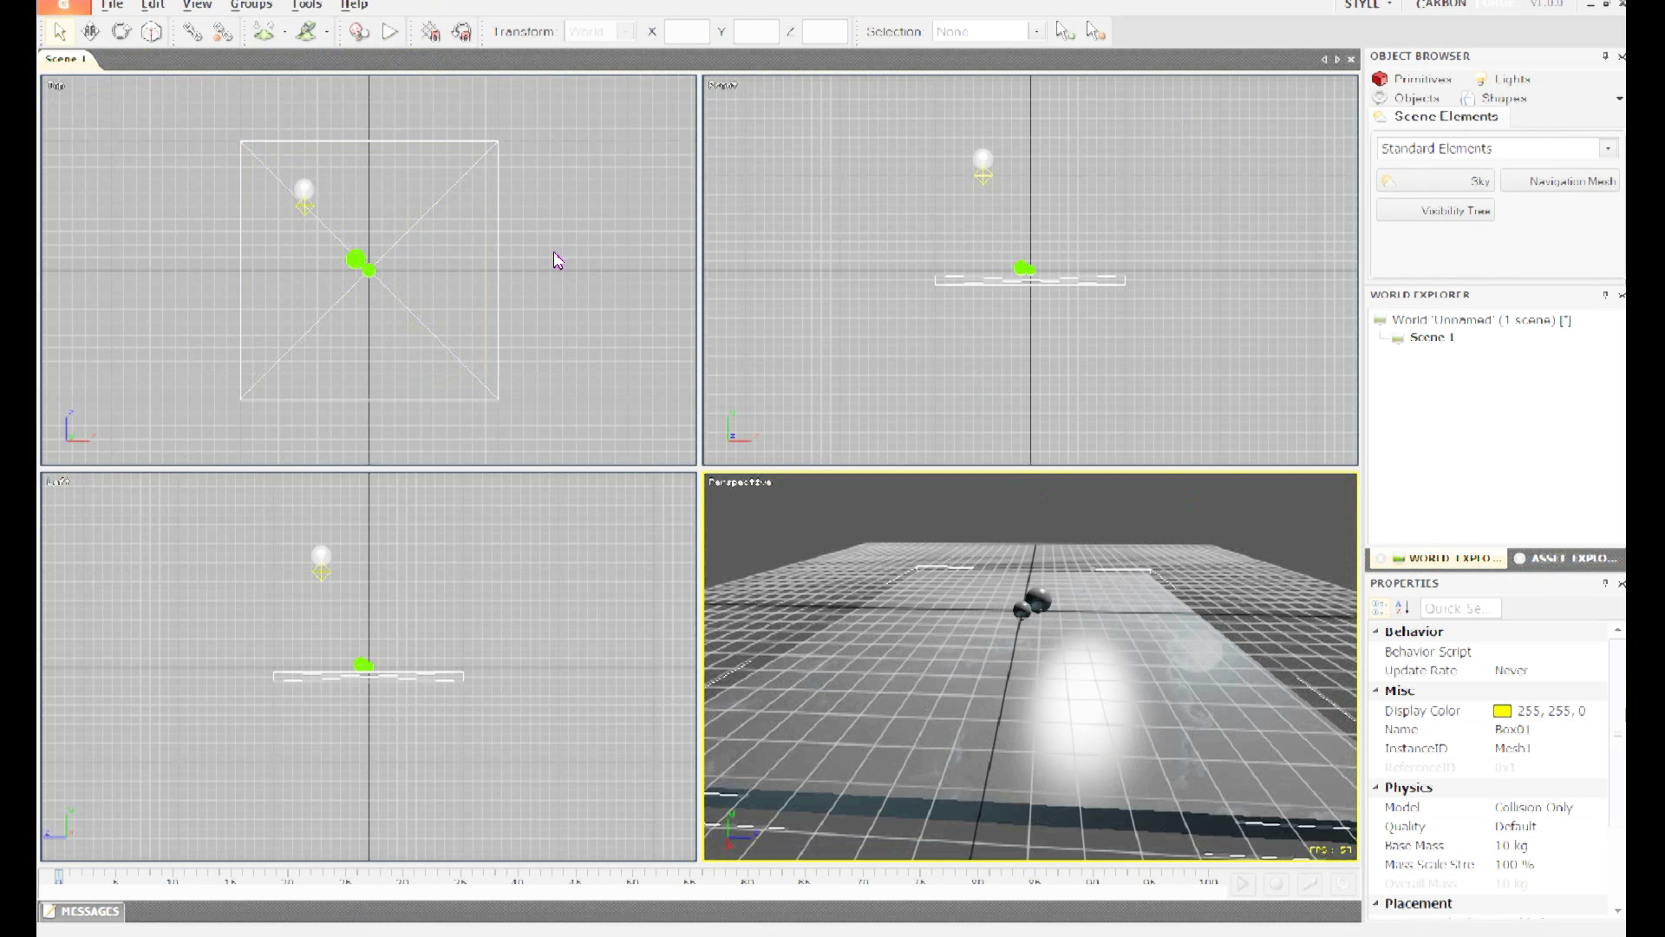